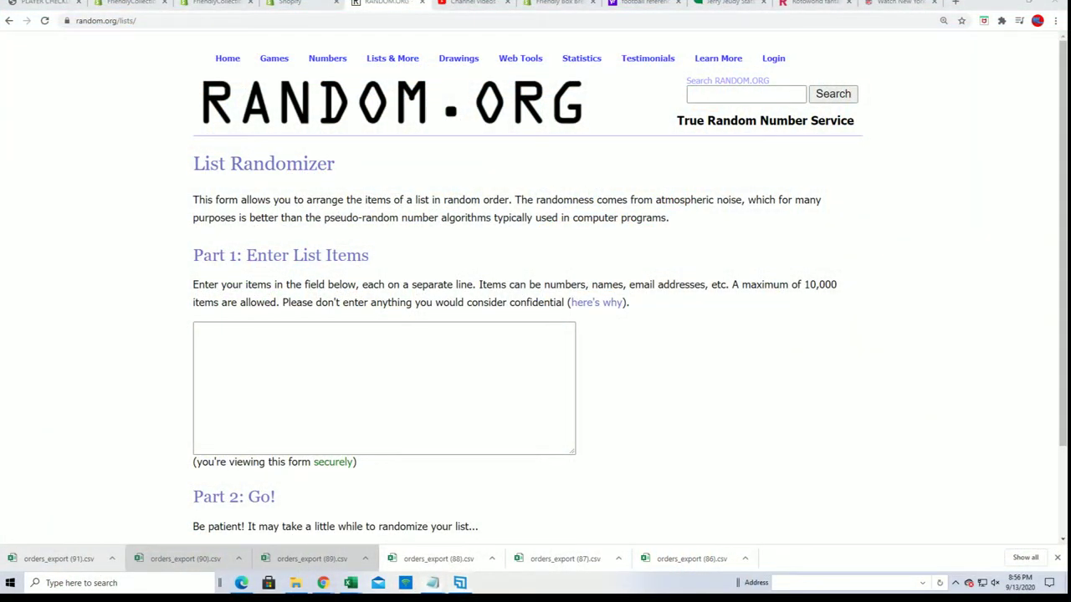
left_click(432, 584)
left_click_drag(753, 78, 713, 57)
scroll(780, 280, "up", 7)
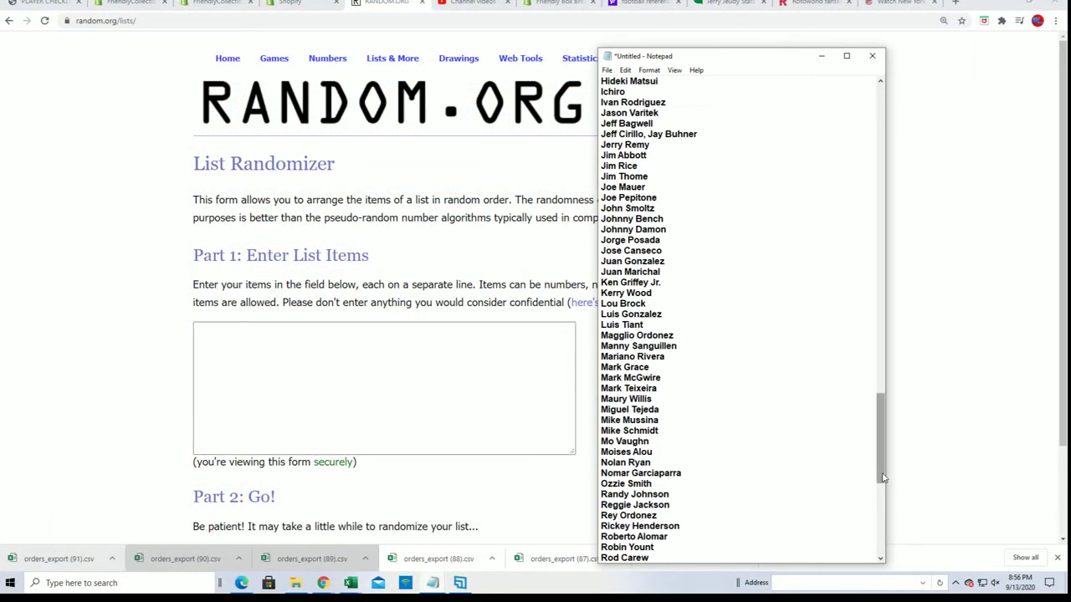
left_click_drag(880, 439, 928, 131)
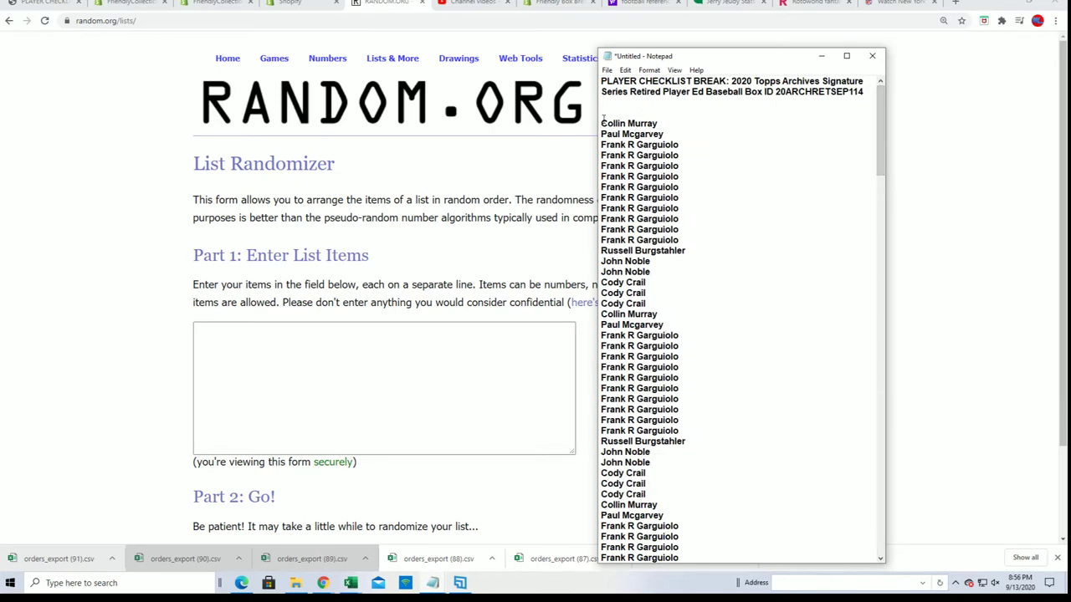
mouse_move(602, 123)
left_mouse_down()
mouse_move(661, 272)
mouse_move(644, 569)
mouse_move(624, 238)
mouse_move(647, 248)
left_mouse_up()
right_click(623, 231)
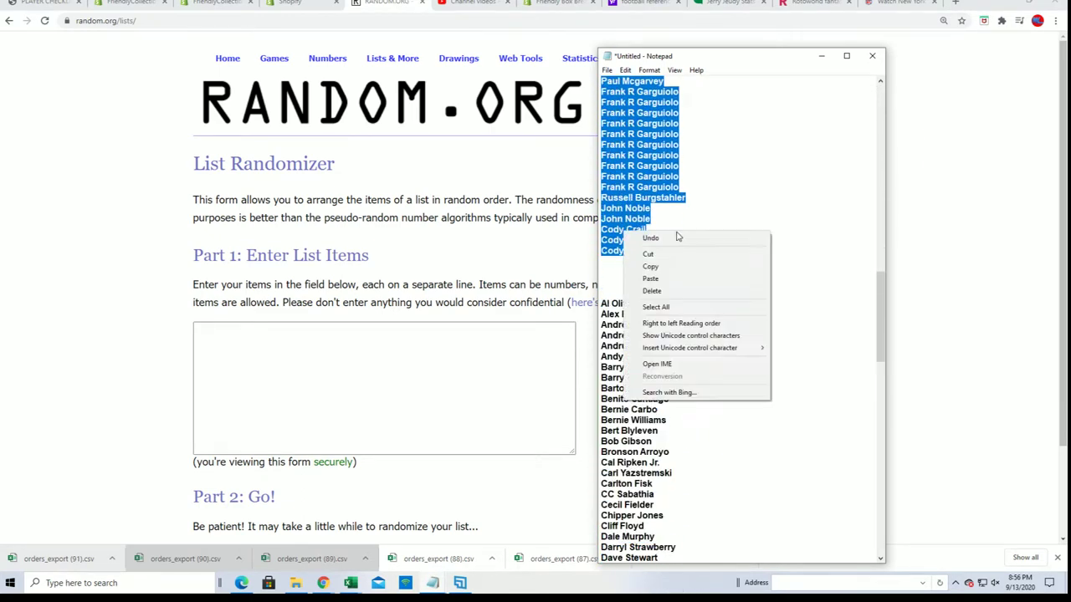
Copy the owner names, paste them into the List Randomizer box and randomize them.
left_click(711, 266)
left_click(209, 329)
right_click(210, 329)
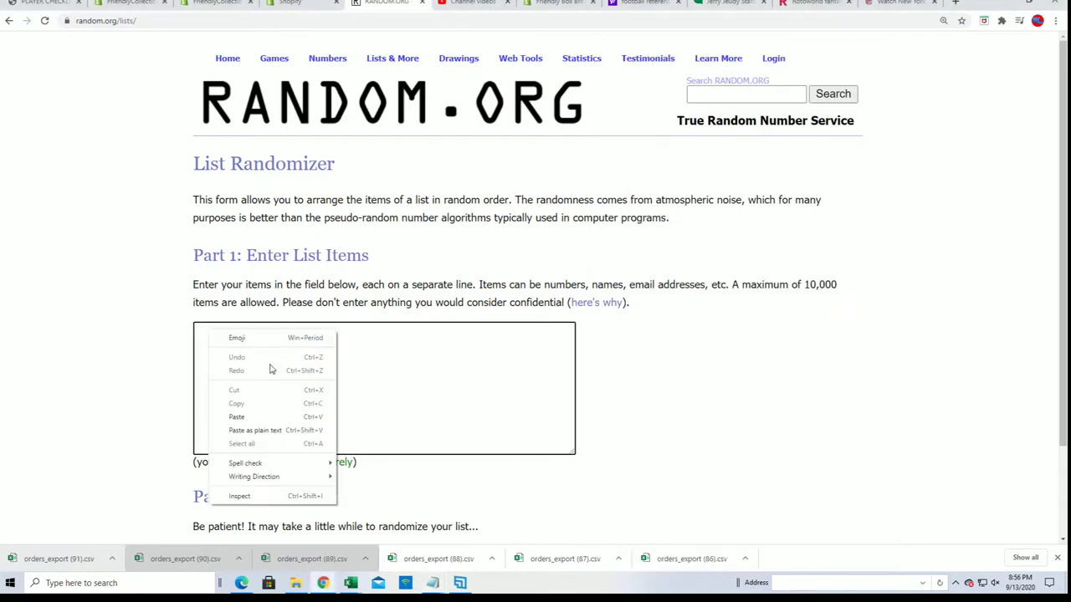
left_click(245, 408)
scroll(692, 378, "down", 2)
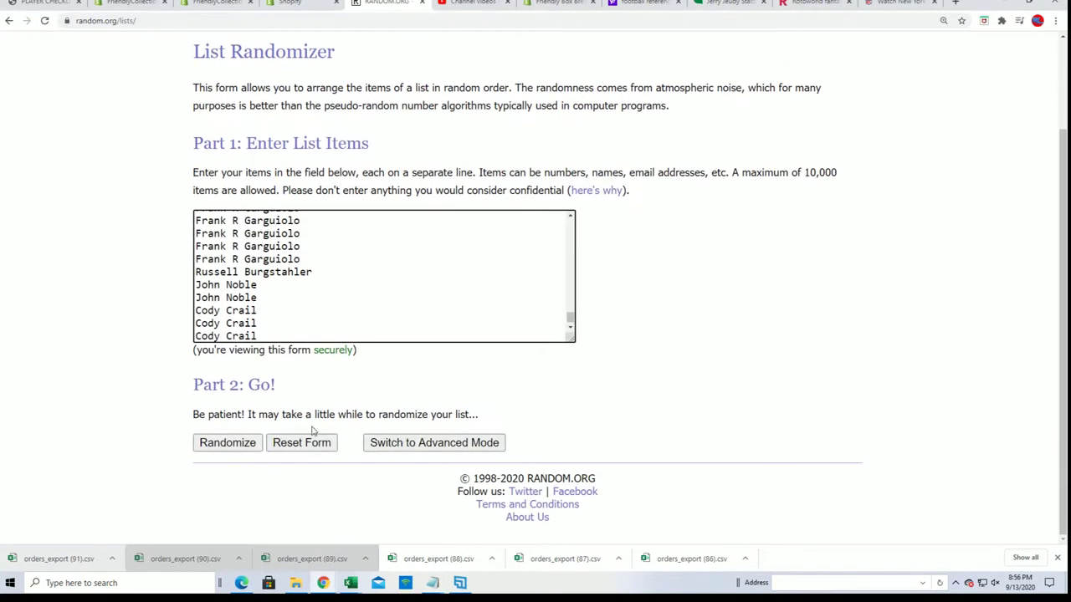
left_click(203, 450)
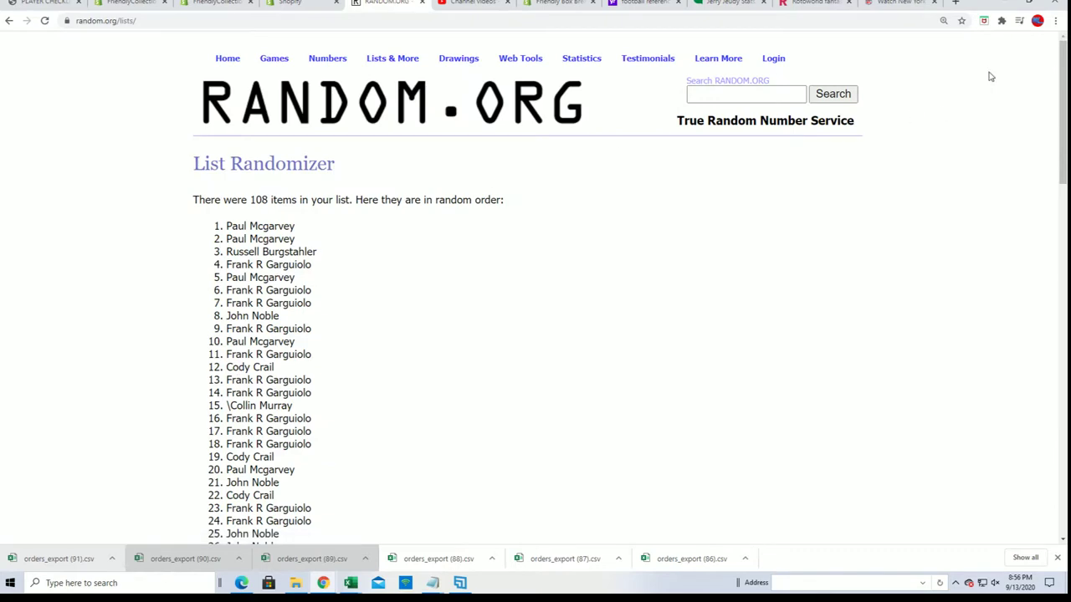
Reshuffle the 108 owner names twice more with Again!
mouse_move(1058, 68)
left_mouse_down()
mouse_move(1013, 513)
mouse_move(277, 544)
left_mouse_up()
scroll(638, 361, "down", 5)
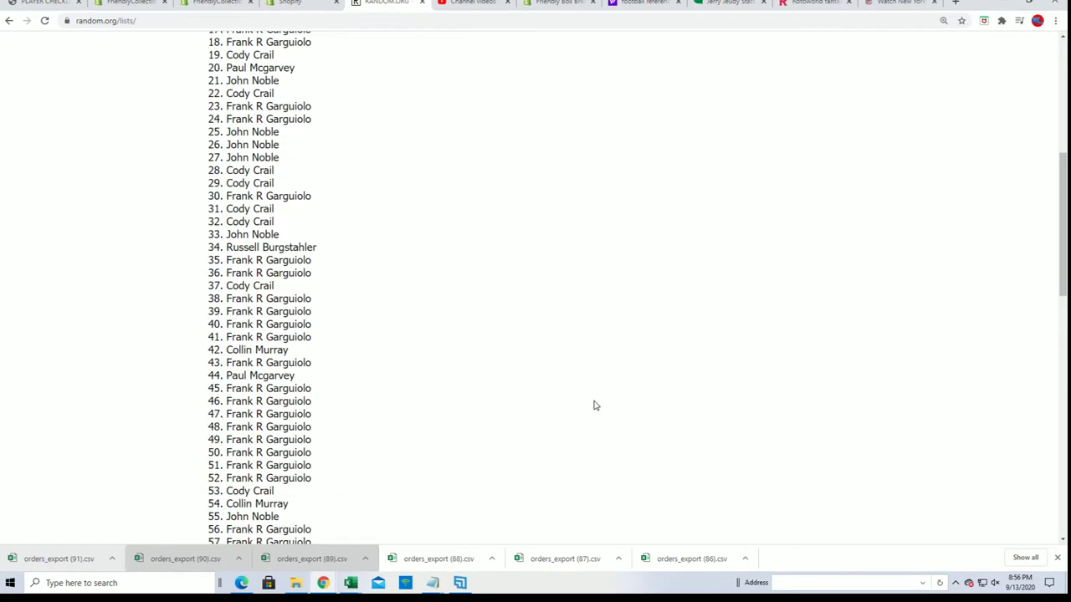
scroll(865, 251, "up", 1)
mouse_move(1065, 201)
left_mouse_down()
mouse_move(1065, 362)
mouse_move(1008, 474)
left_mouse_up()
left_click(215, 442)
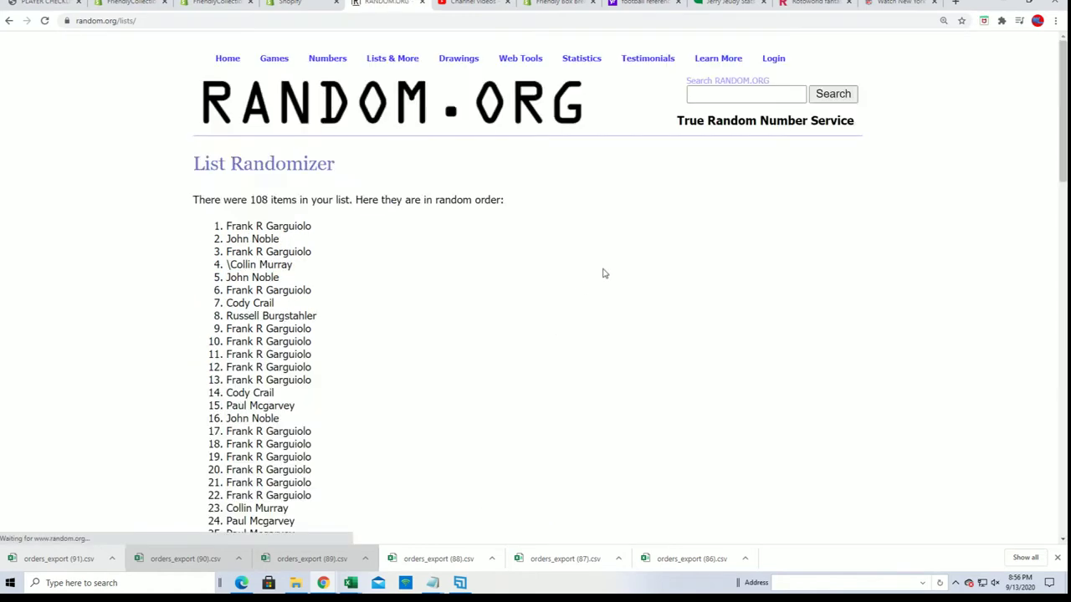
mouse_move(1061, 53)
left_mouse_down()
mouse_move(995, 475)
mouse_move(984, 478)
left_mouse_up()
left_click(215, 443)
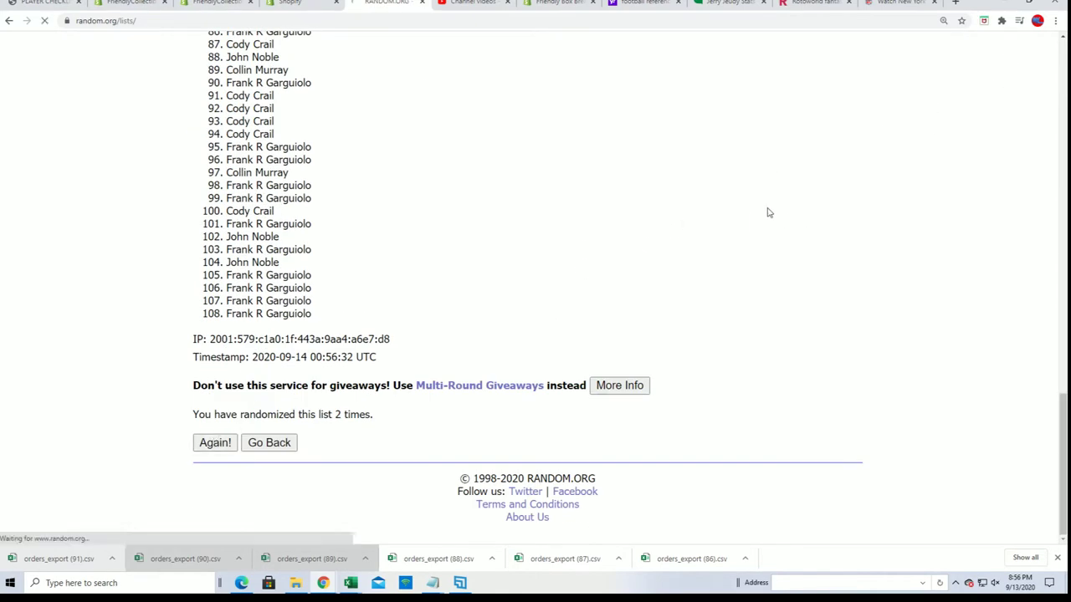
left_click_drag(249, 200, 293, 200)
Confirm the Friendly Collectibles product page lists '108 player spots with 2 combos'.
left_click(46, 4)
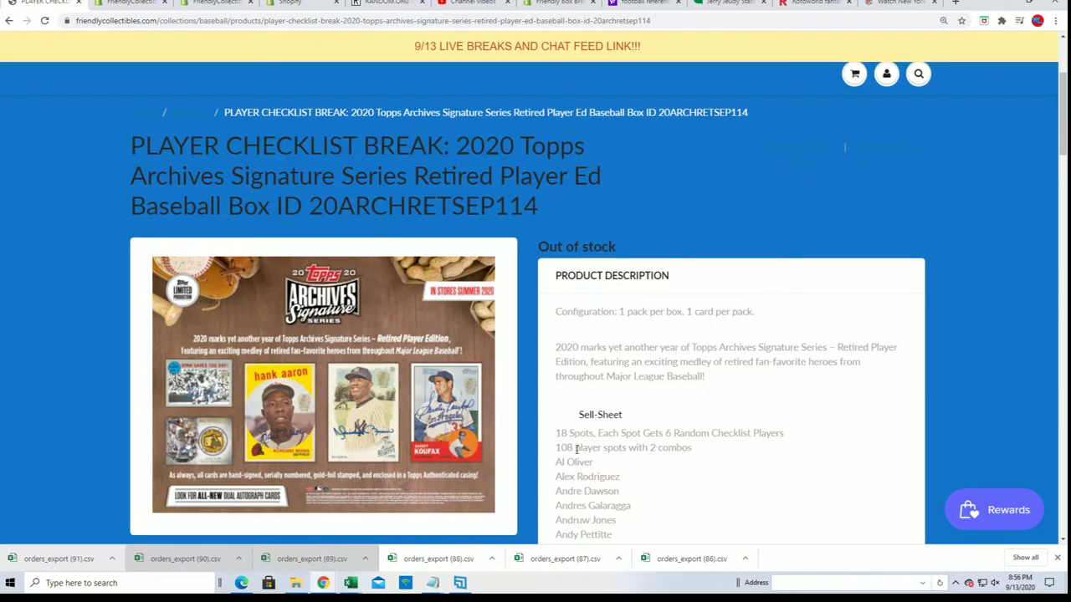
left_click_drag(555, 452, 702, 461)
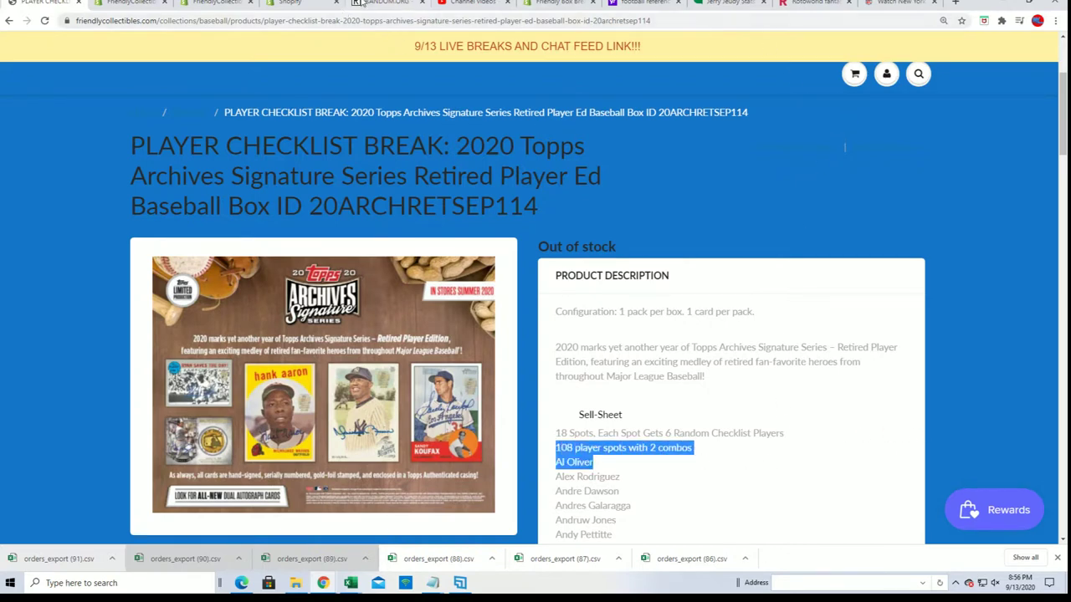
Reshuffle the 108 owner names repeatedly until they have been randomized seven times.
left_click(385, 3)
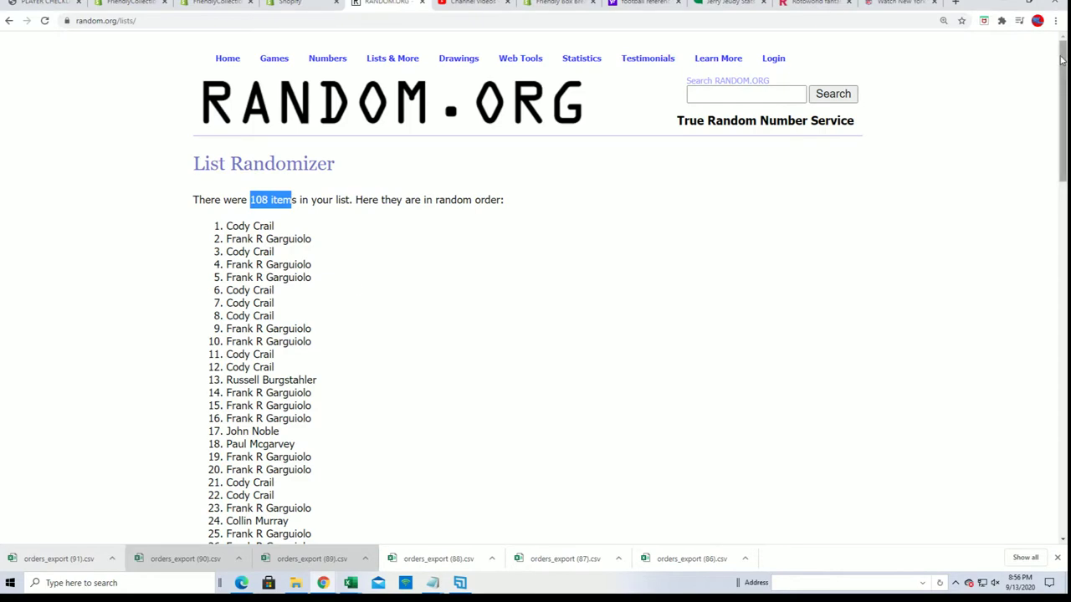
mouse_move(1062, 67)
left_mouse_down()
mouse_move(1063, 502)
mouse_move(1049, 549)
left_mouse_up()
left_click(215, 443)
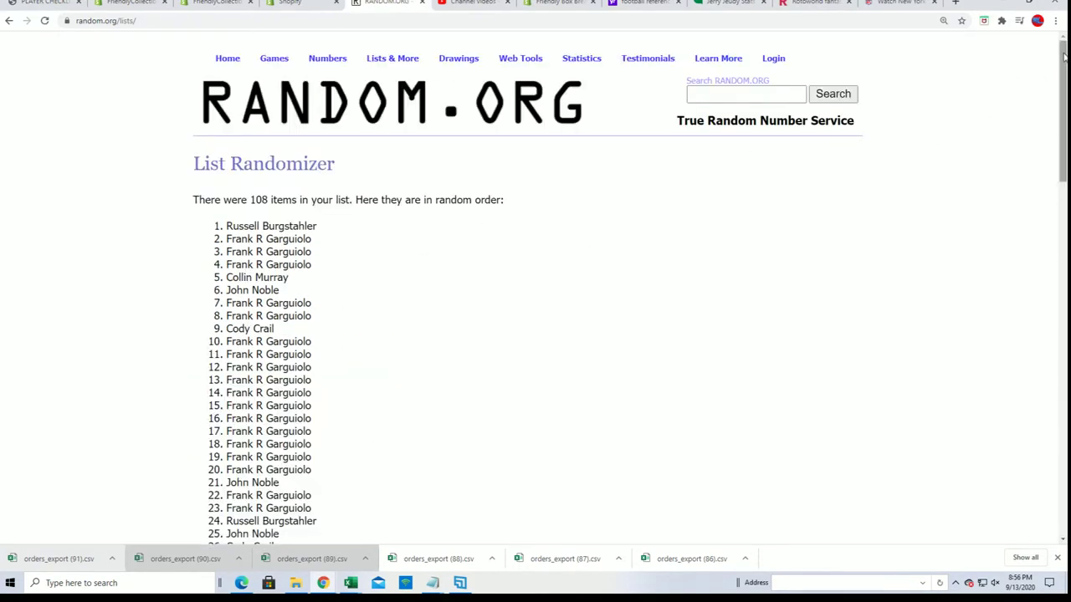
left_click_drag(1062, 80, 962, 495)
triple_click(961, 495)
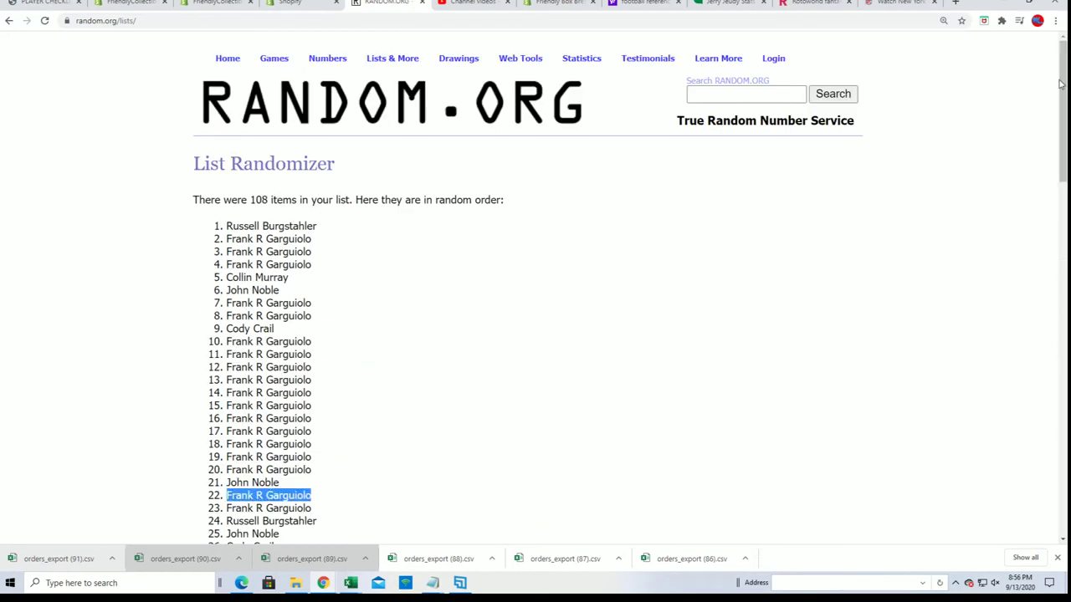
left_click_drag(1062, 82, 1062, 435)
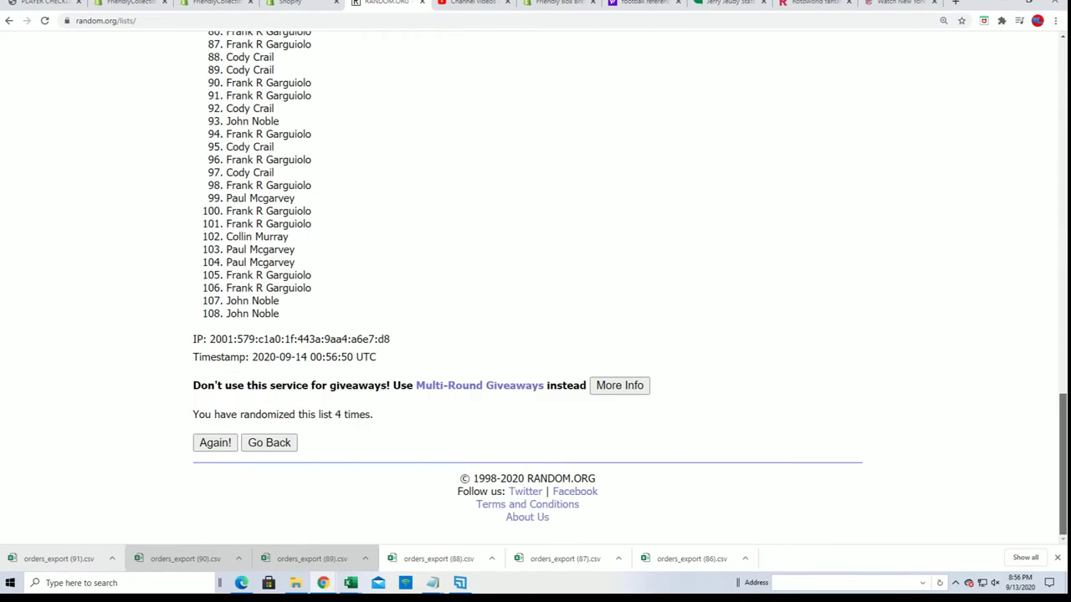
left_click(209, 449)
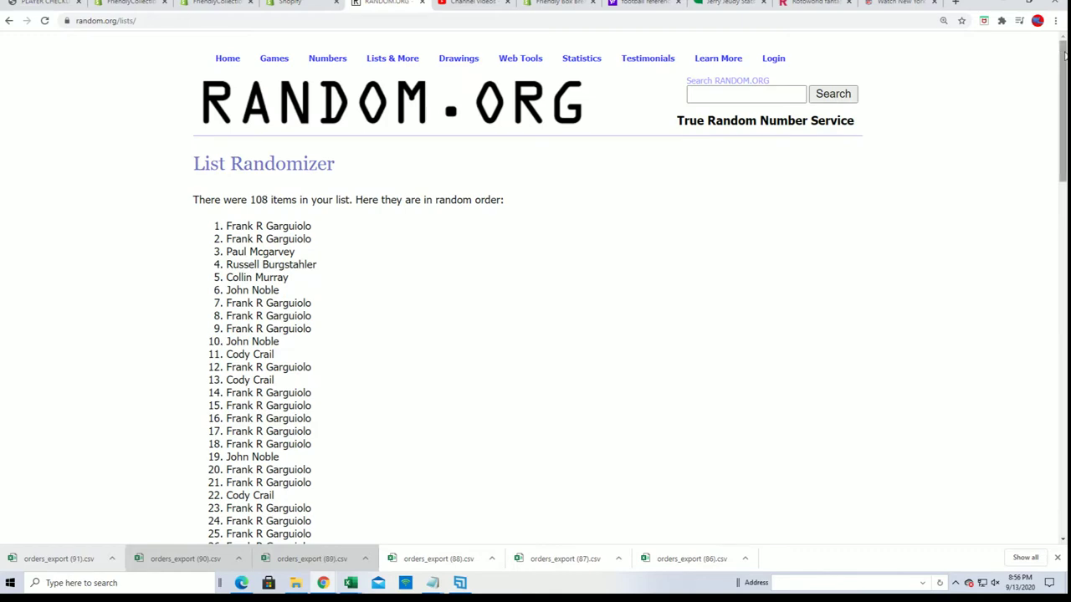
mouse_move(1064, 55)
left_mouse_down()
mouse_move(1047, 411)
mouse_move(1035, 426)
mouse_move(1019, 299)
mouse_move(1002, 375)
mouse_move(1023, 386)
left_mouse_up()
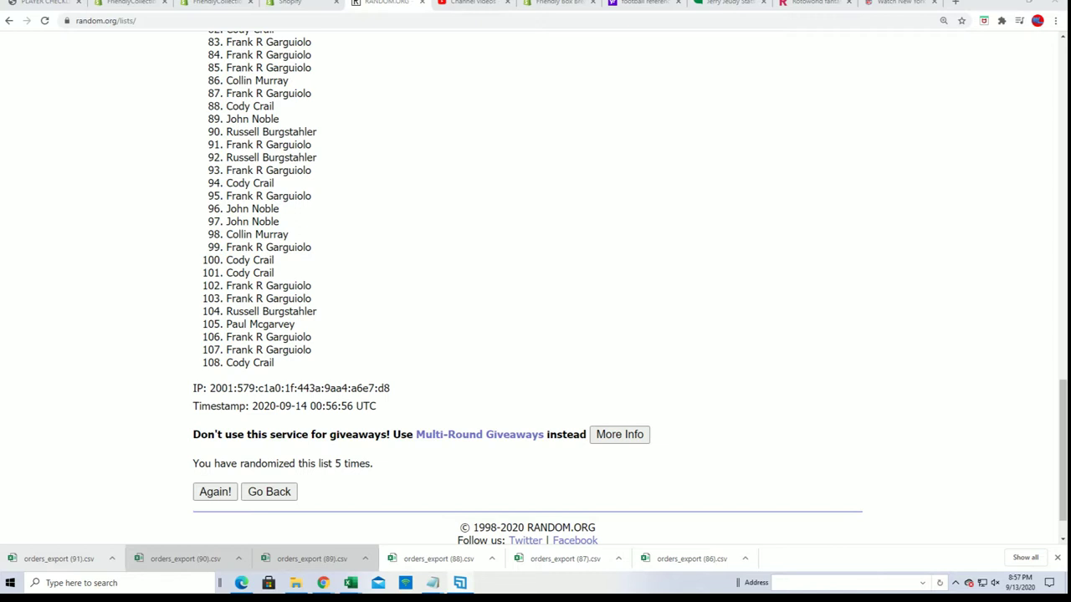
left_click(215, 490)
scroll(351, 419, "down", 3)
scroll(343, 402, "down", 13)
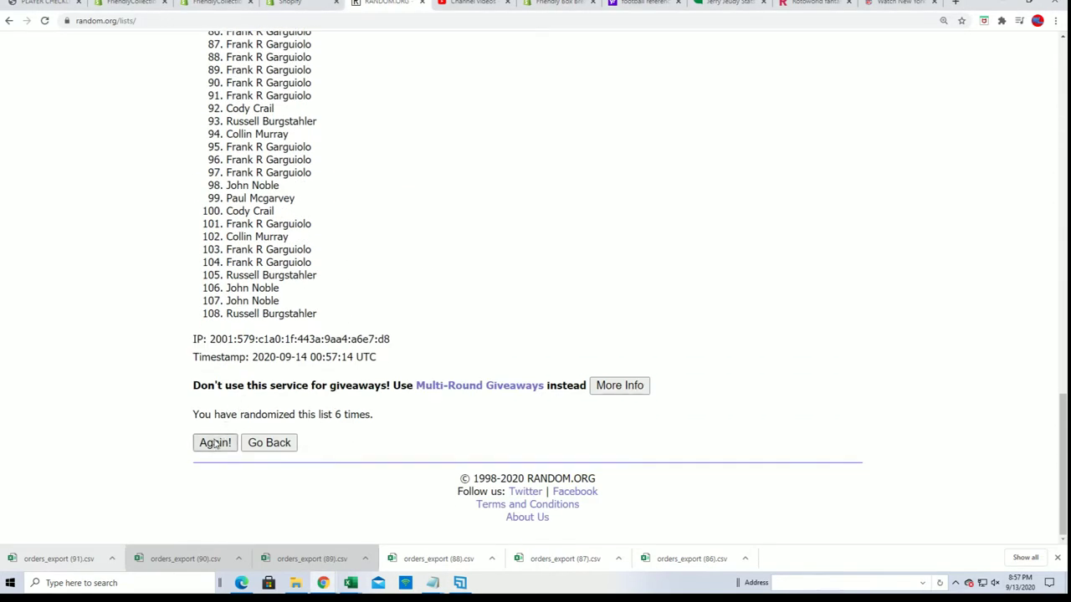
left_click(215, 444)
scroll(466, 229, "down", 1)
Copy the full final shuffled list of owner names.
mouse_move(223, 165)
left_mouse_down()
mouse_move(242, 477)
mouse_move(288, 556)
mouse_move(294, 299)
mouse_move(317, 316)
left_mouse_up()
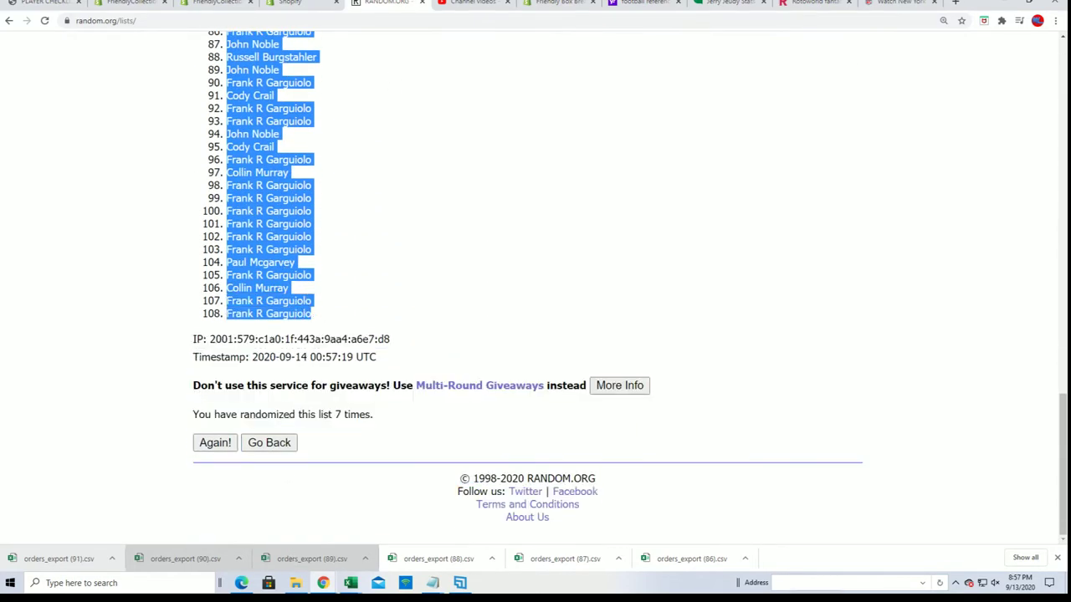
right_click(283, 220)
left_click(289, 230)
left_click_drag(1065, 444, 1064, 91)
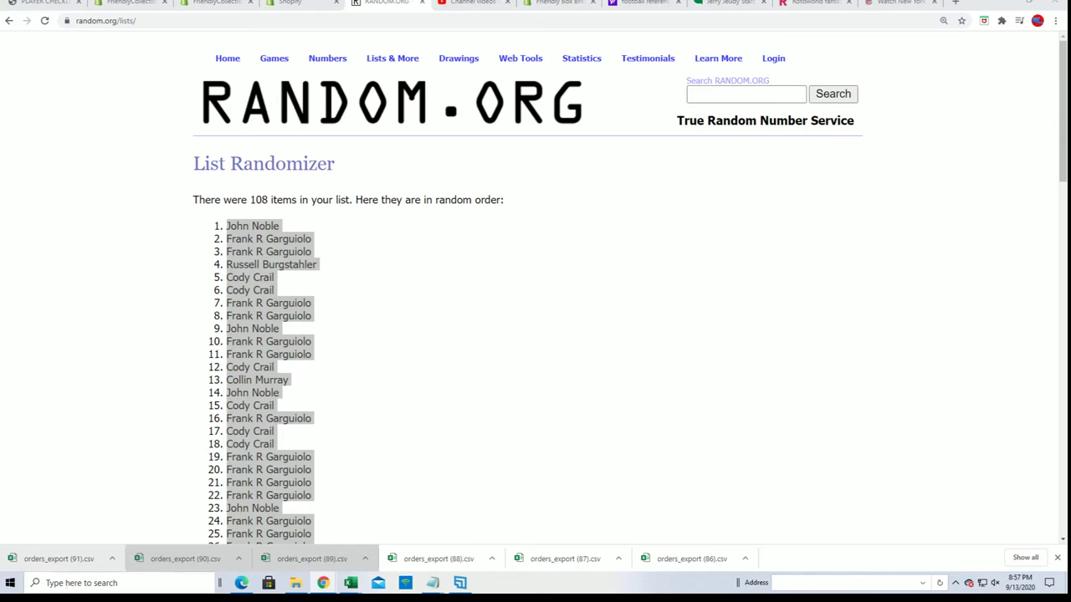
scroll(74, 328, "down", 3)
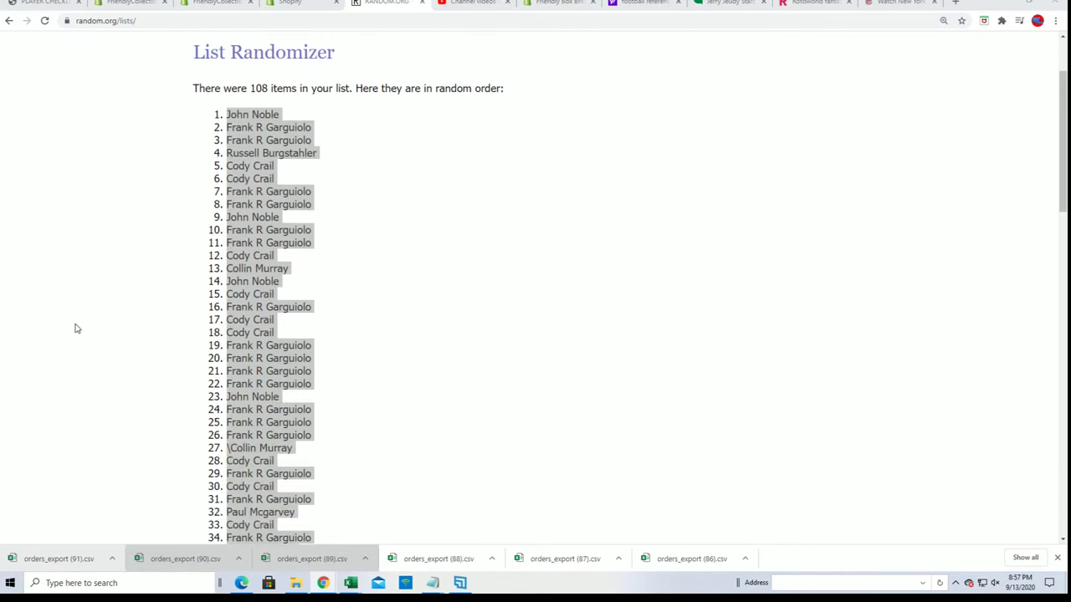
Open the Gold Rush workbook and paste the shuffled owner names as text from A2 down.
left_click(61, 583)
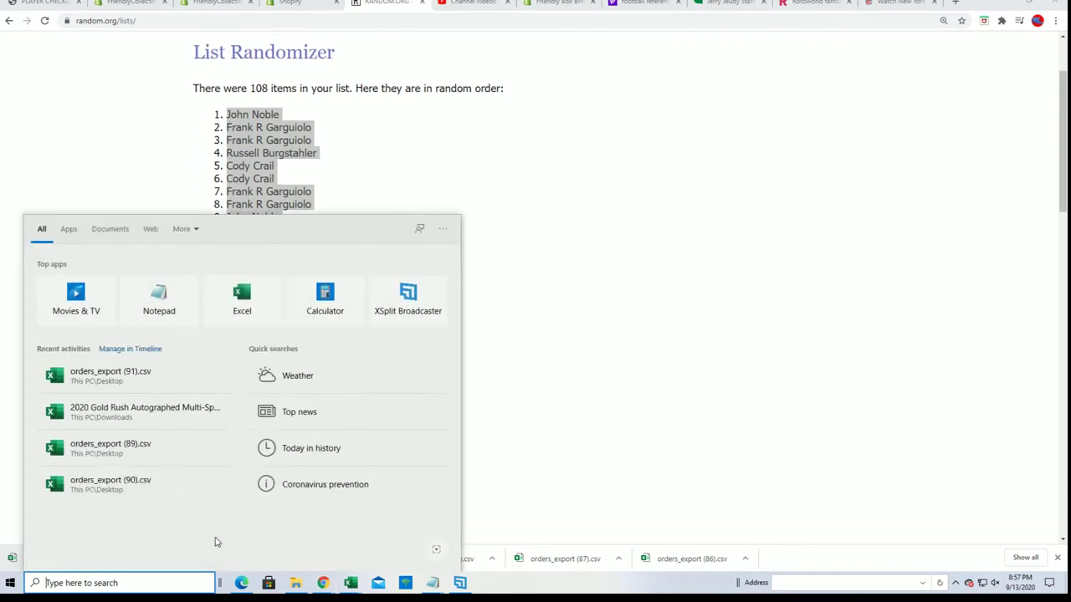
left_click(150, 409)
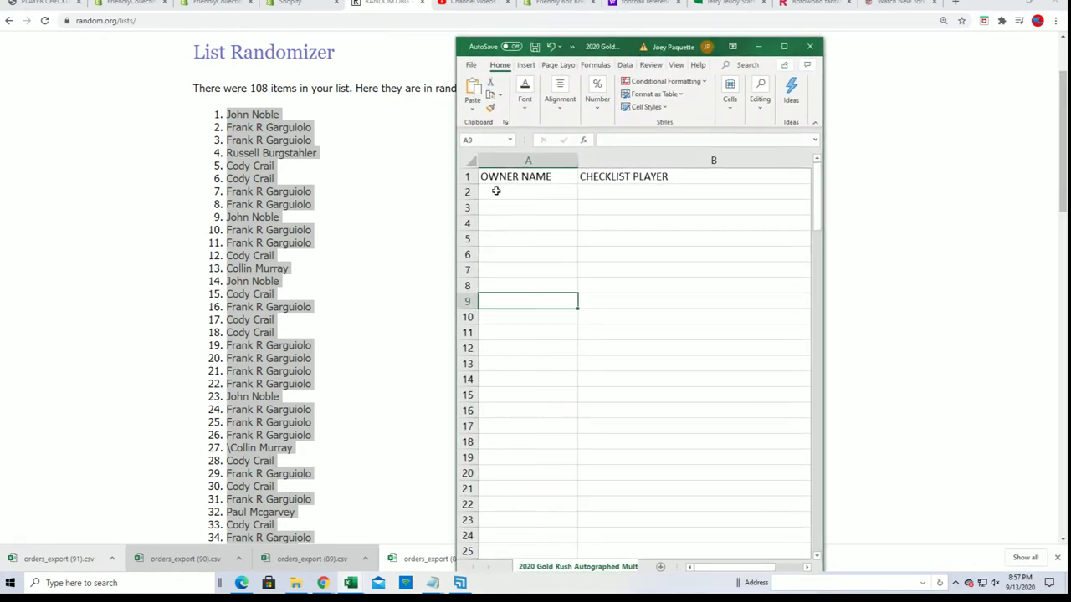
left_click(490, 189)
right_click(491, 190)
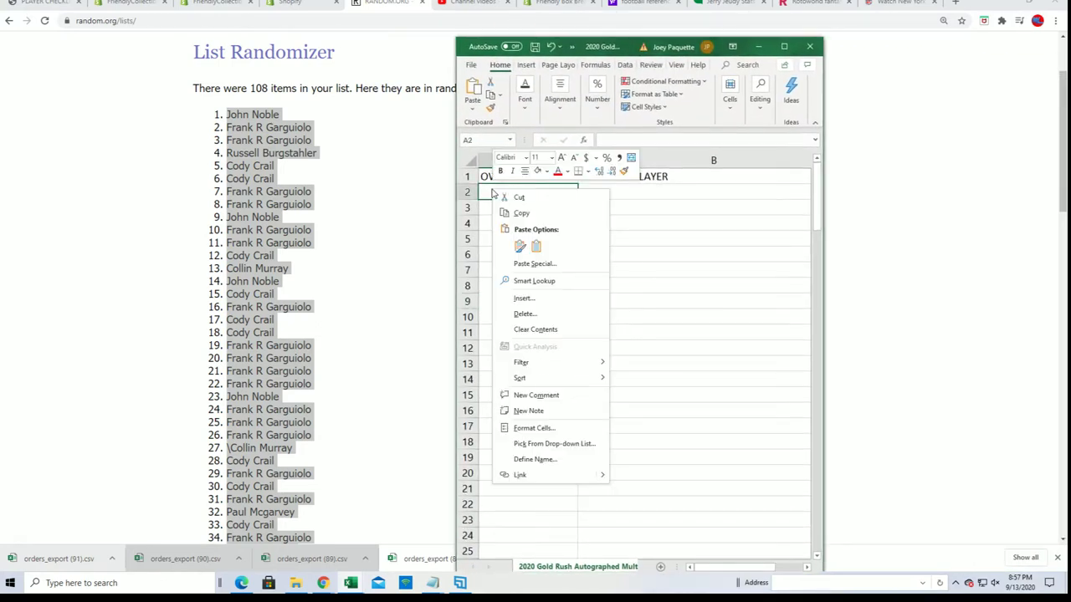
left_click(521, 265)
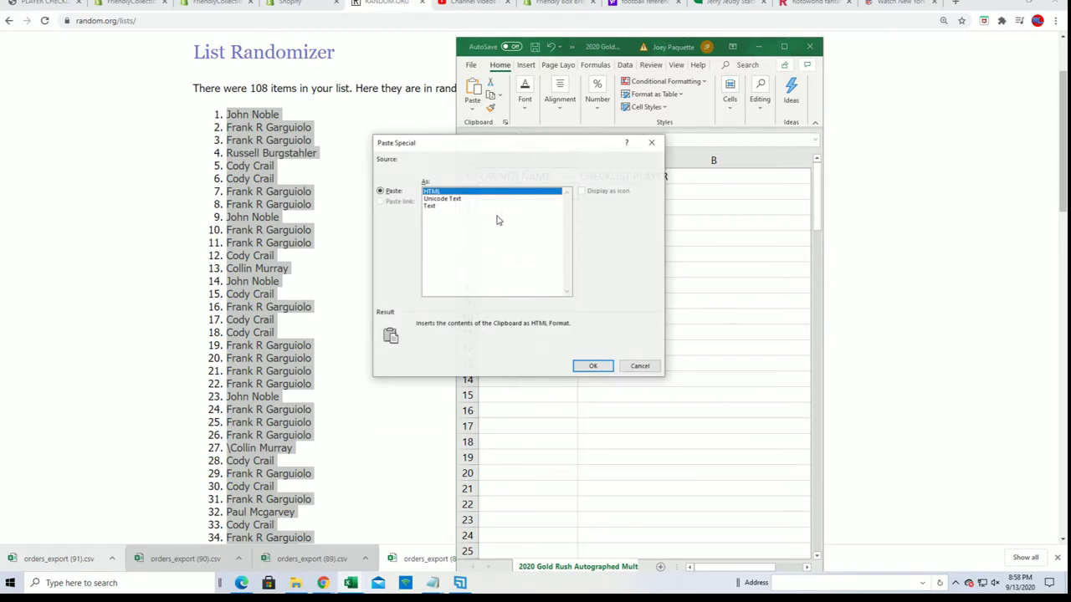
left_click(430, 206)
left_click(593, 367)
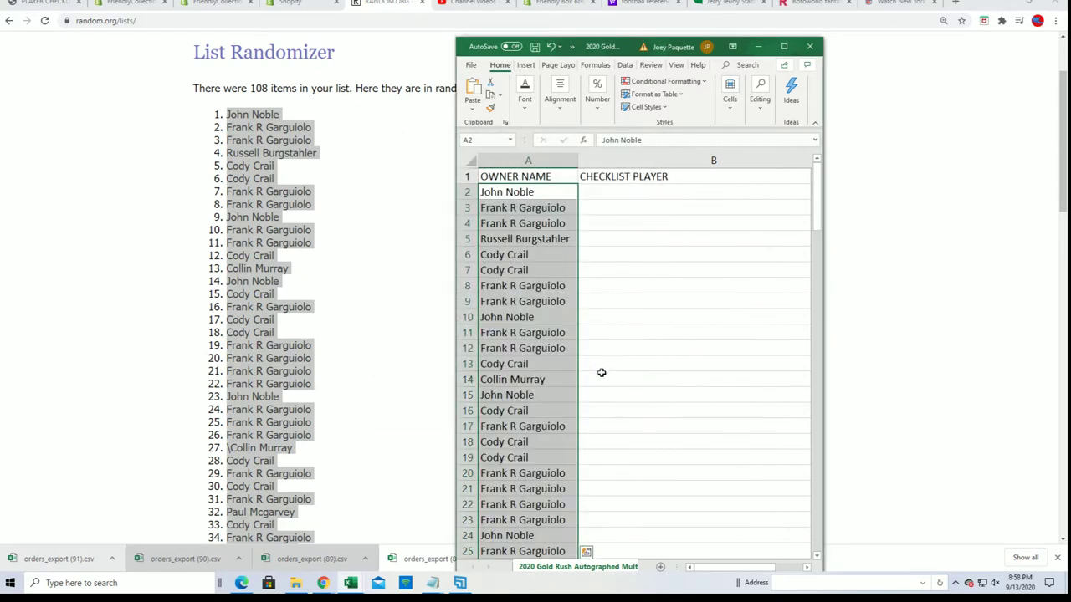
left_click_drag(601, 46, 586, 2)
left_click(585, 147)
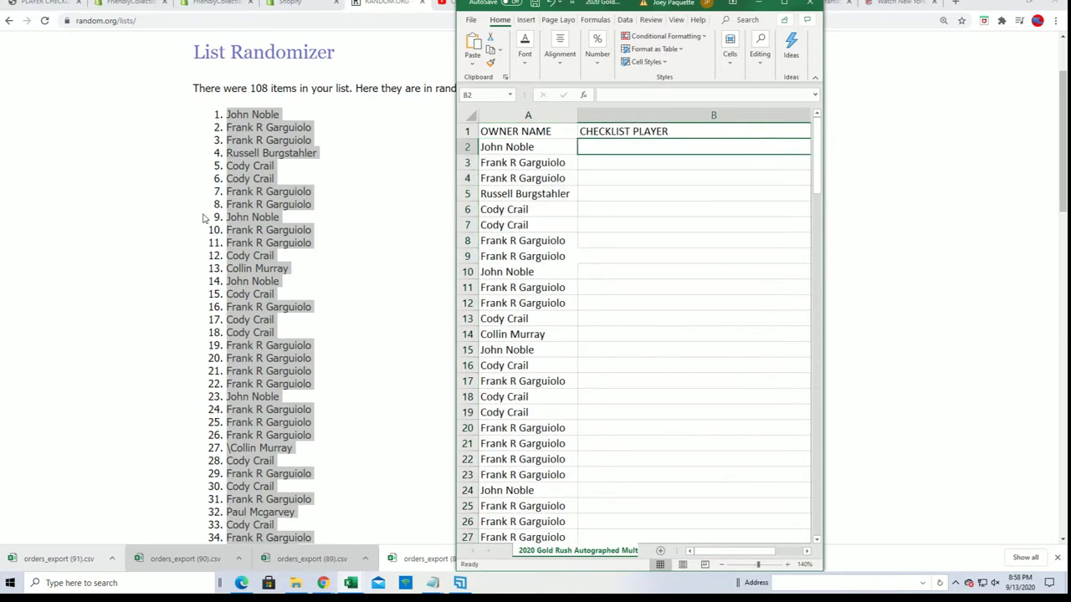
Reload an empty List Randomizer form and copy the checklist player names from Notepad.
key("alt+Tab")
scroll(360, 165, "up", 2)
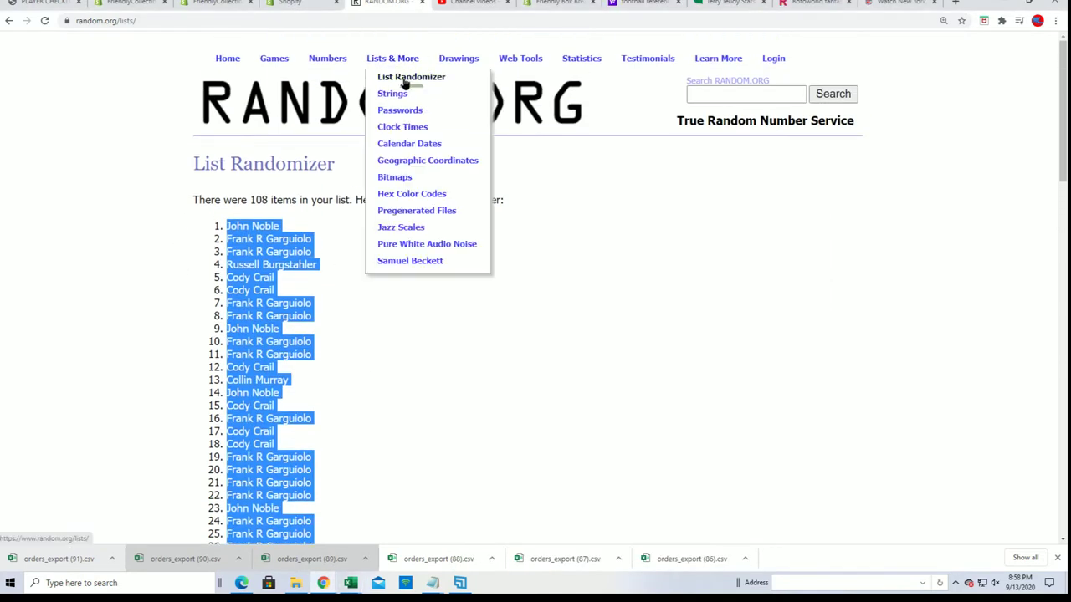
left_click(405, 81)
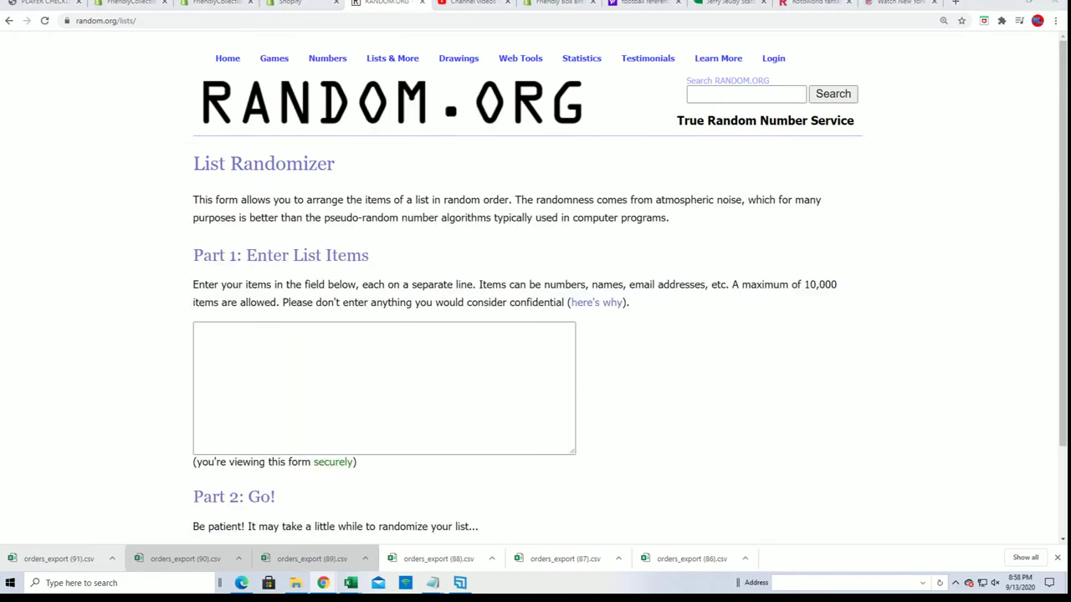
key("alt+Tab")
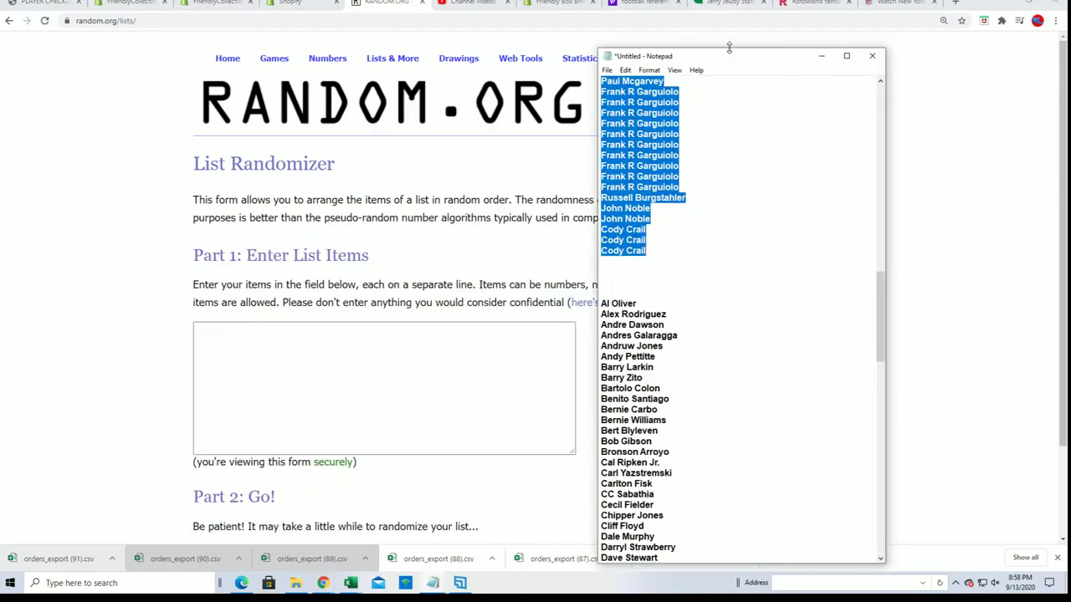
left_click_drag(728, 43, 758, 17)
scroll(670, 199, "down", 4)
mouse_move(602, 120)
left_mouse_down()
mouse_move(601, 566)
mouse_move(682, 398)
mouse_move(640, 409)
left_mouse_up()
right_click(627, 388)
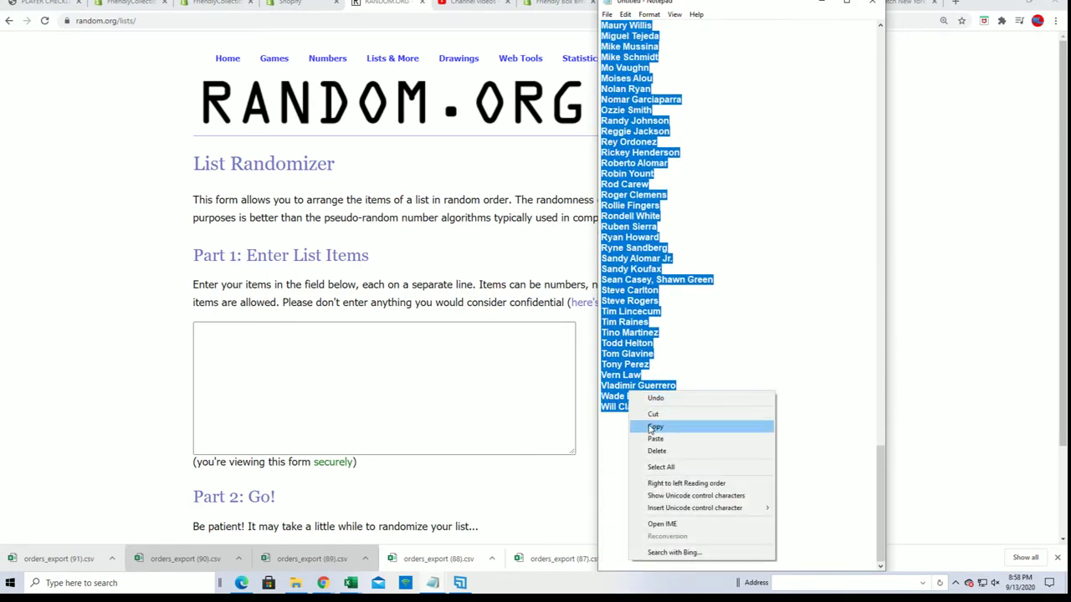
left_click(651, 427)
Paste the 108 player names into the list box and randomize them.
left_click(348, 387)
right_click(237, 342)
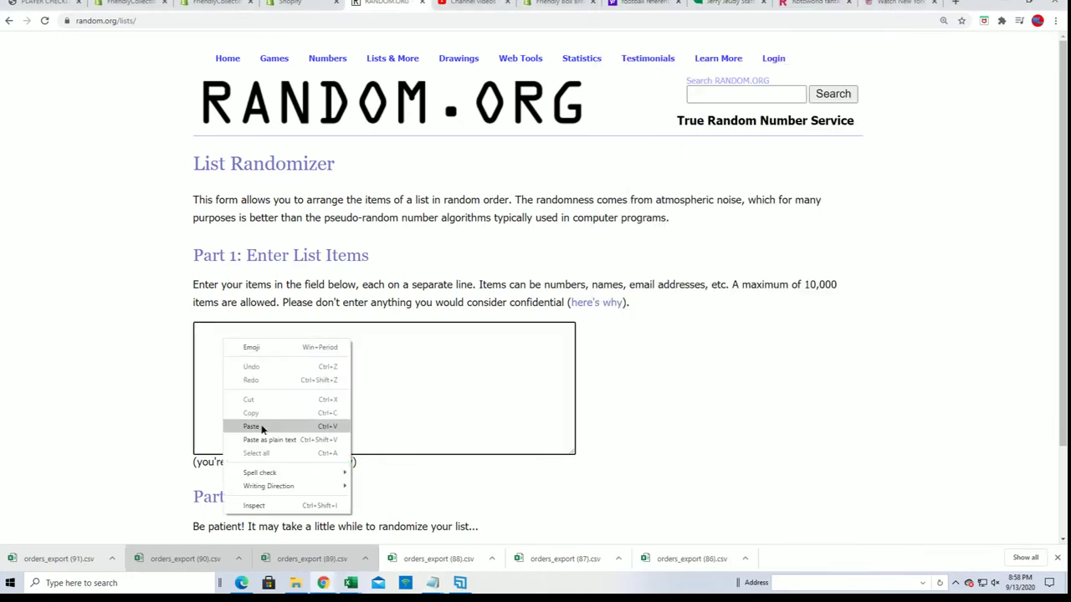
left_click(251, 424)
scroll(647, 408, "down", 2)
left_click(222, 444)
left_click_drag(1059, 50, 1024, 469)
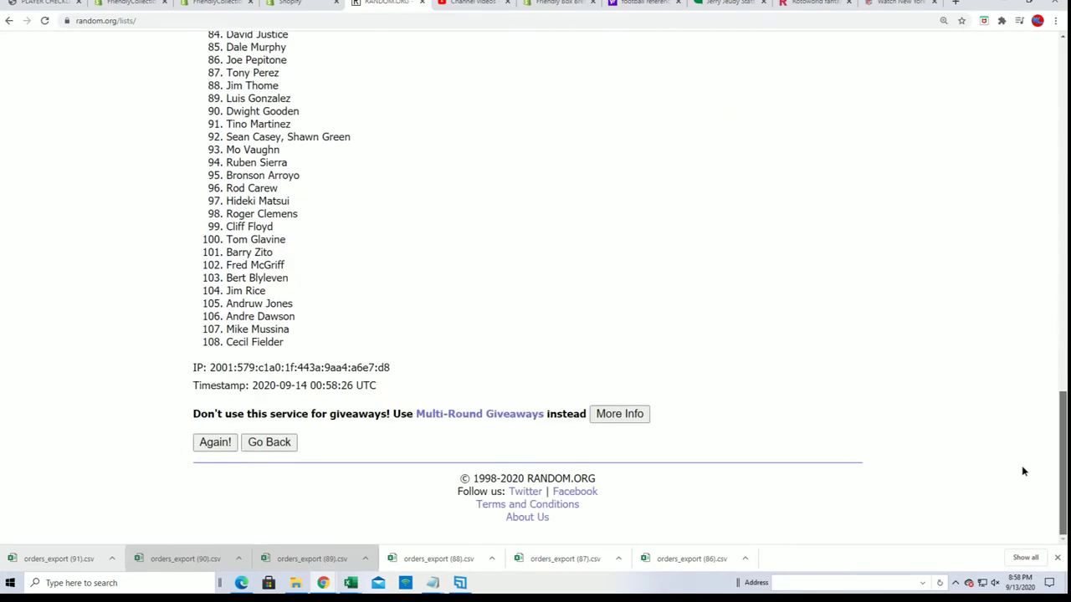
Reshuffle the player list repeatedly until it has been randomized seven times.
left_click(215, 442)
mouse_move(1058, 70)
left_mouse_down()
mouse_move(1047, 126)
mouse_move(1063, 471)
left_mouse_up()
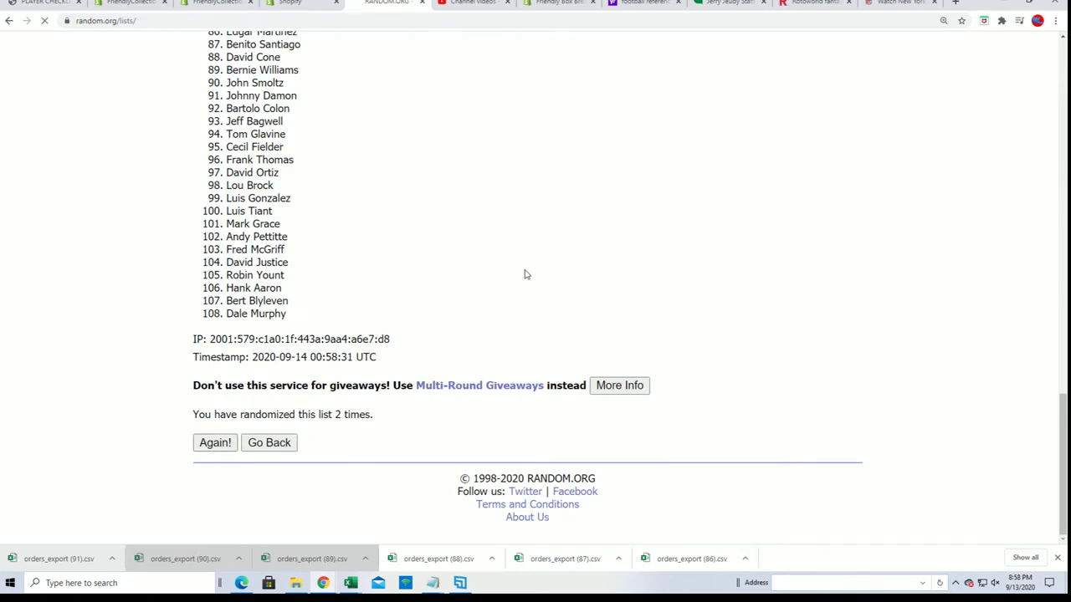
left_click(202, 443)
mouse_move(1059, 84)
left_mouse_down()
mouse_move(1066, 124)
mouse_move(1028, 460)
left_mouse_up()
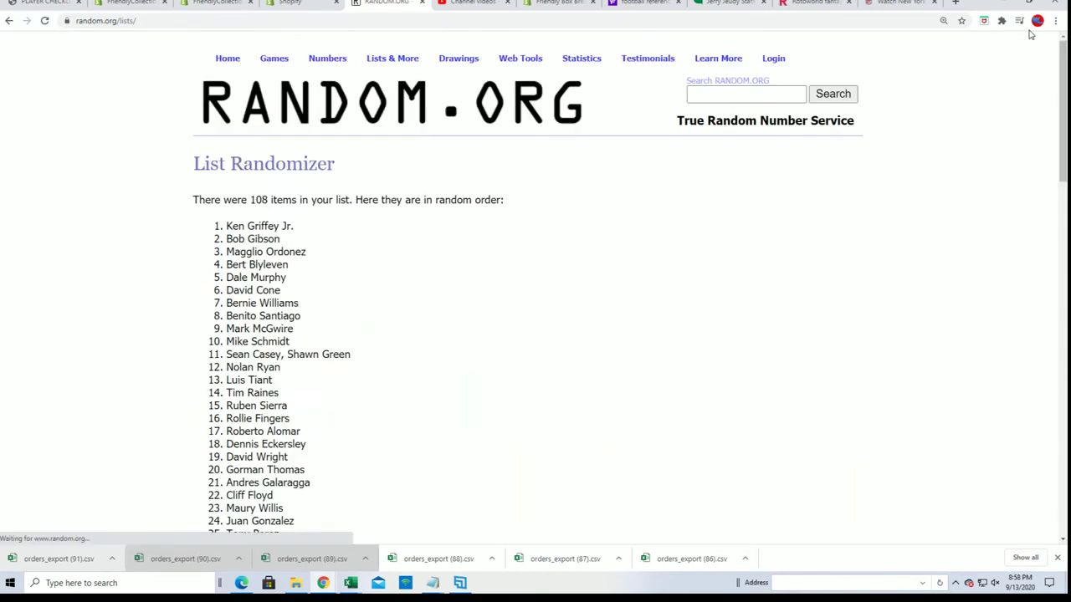
left_click_drag(1061, 67, 1063, 482)
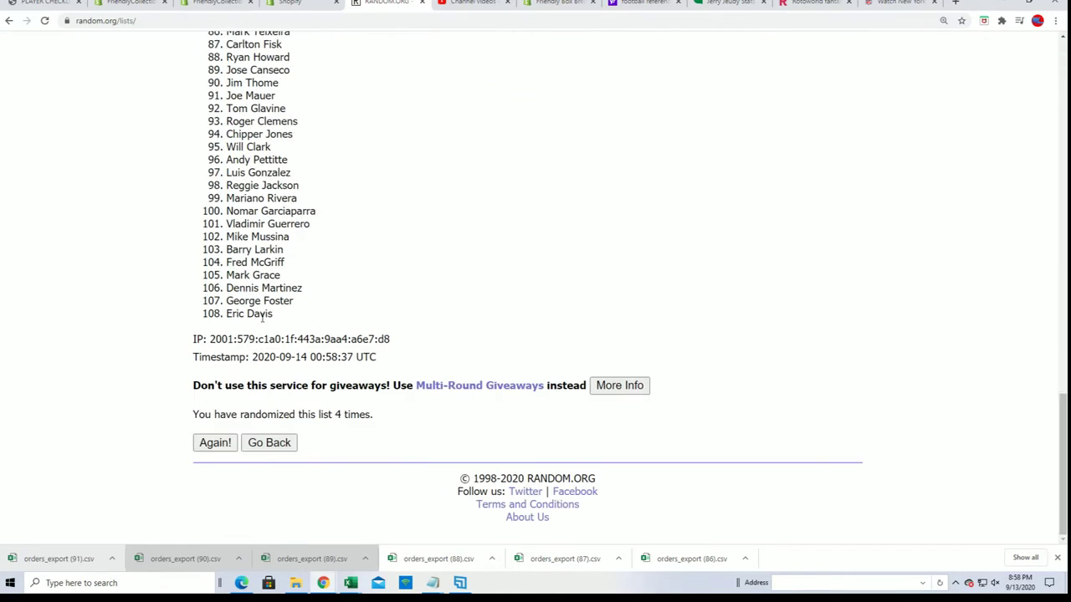
left_click(216, 444)
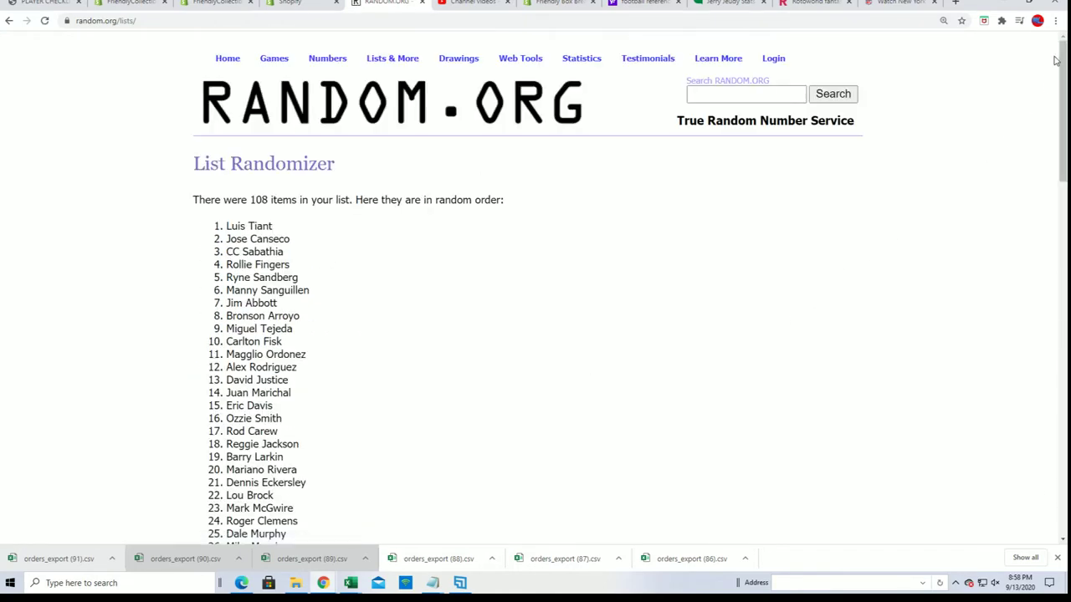
left_click_drag(1063, 65, 1063, 468)
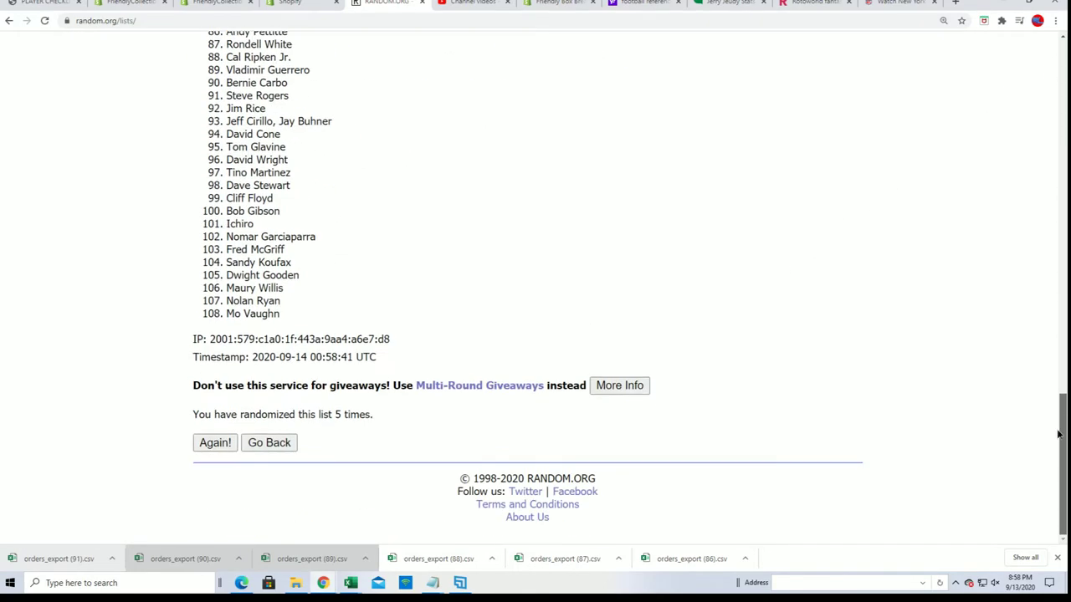
left_click(215, 443)
left_click_drag(1062, 67, 1062, 452)
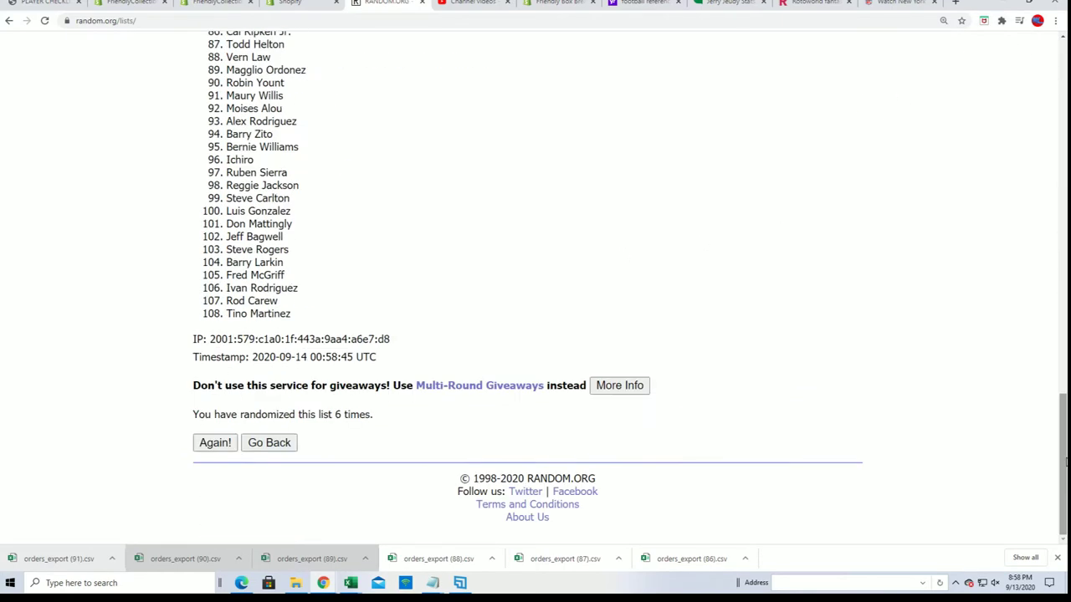
left_click(232, 441)
scroll(354, 225, "down", 1)
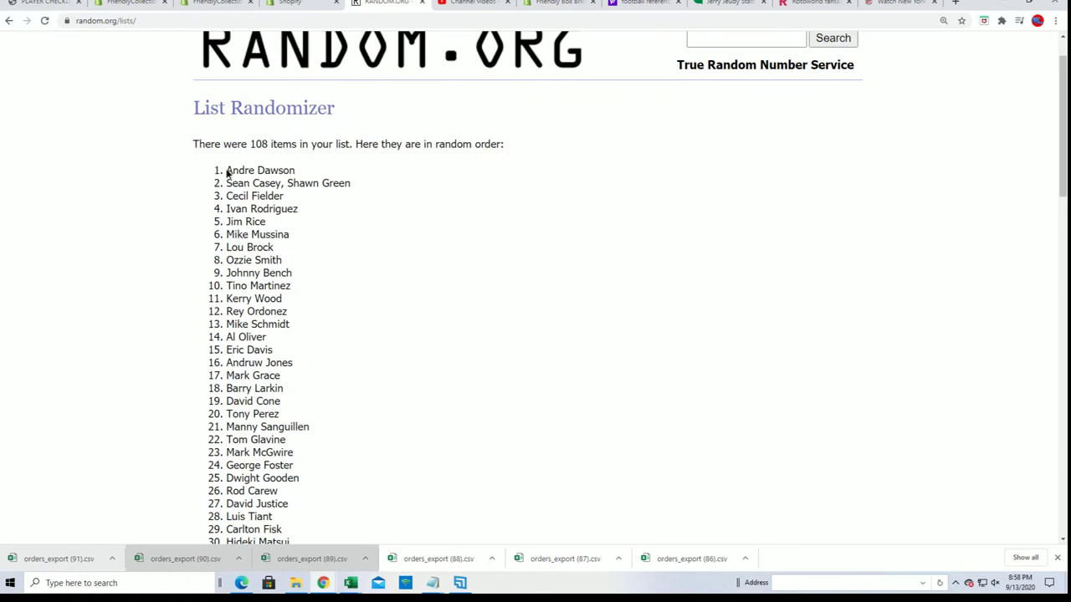
Copy the whole final randomized list of 108 player names.
mouse_move(249, 182)
left_mouse_down()
mouse_move(327, 536)
mouse_move(326, 256)
mouse_move(297, 319)
left_mouse_up()
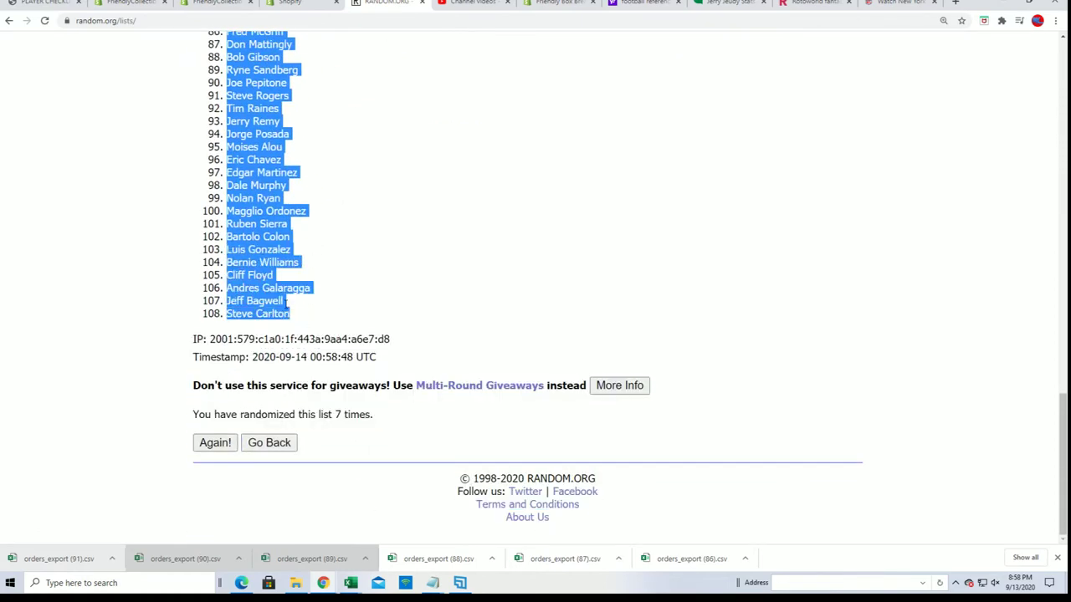
right_click(272, 294)
left_click(284, 298)
scroll(531, 314, "up", 10)
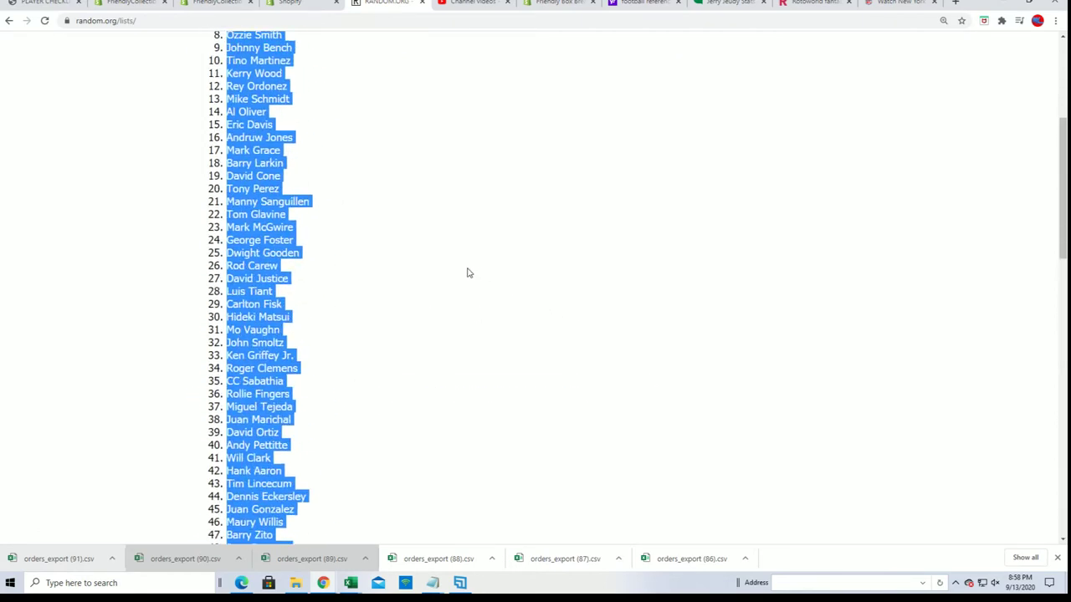
scroll(456, 268, "up", 3)
scroll(444, 265, "down", 1)
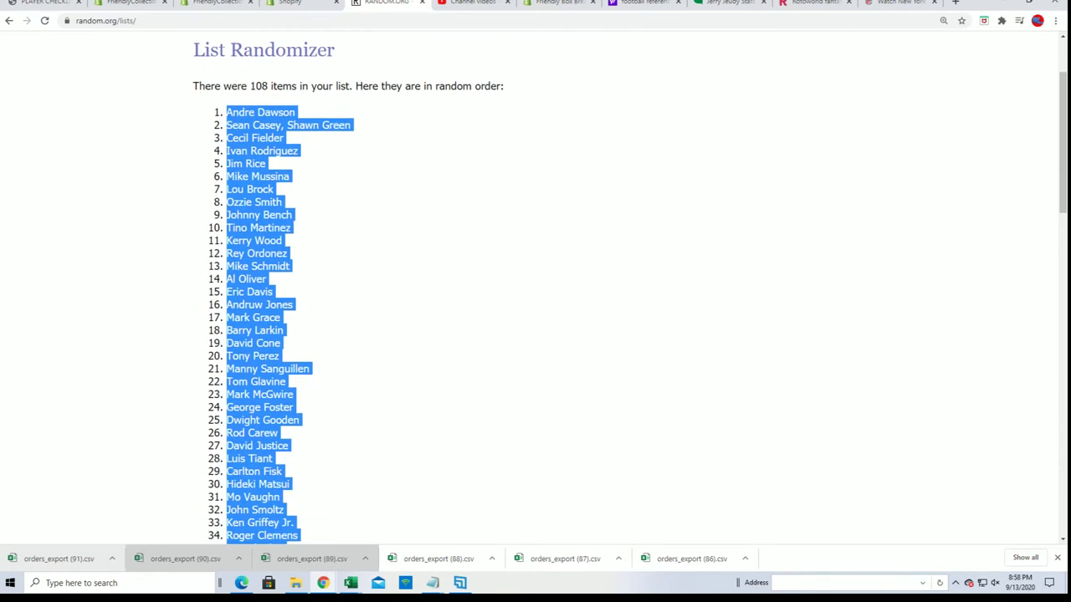
Paste the shuffled player names as text from B2 down beside the owner names, then return to A2.
key("alt+Tab")
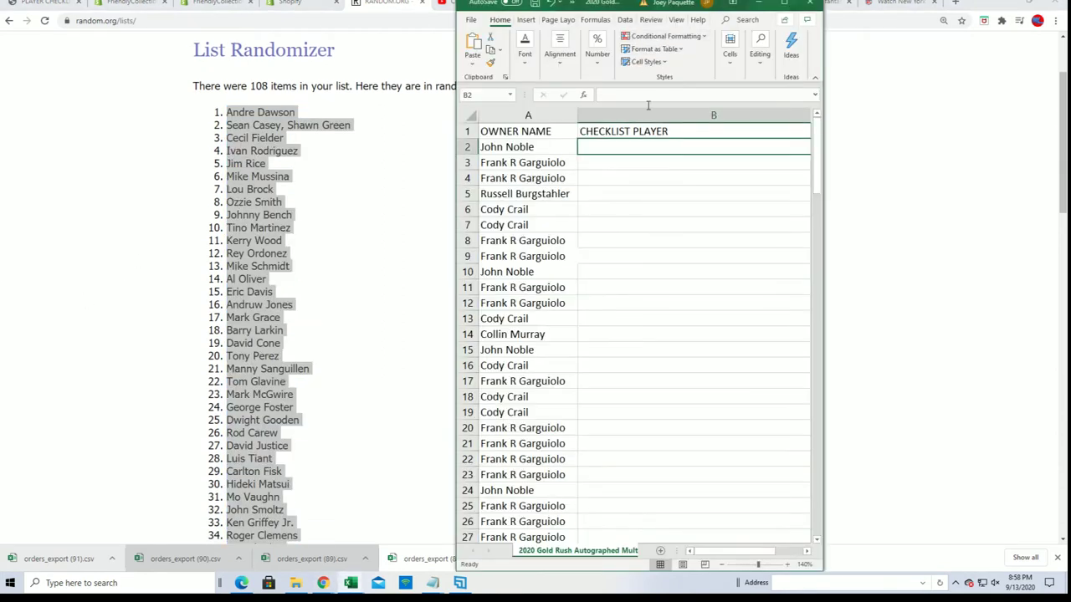
right_click(590, 146)
left_click(635, 206)
left_click(557, 162)
left_click(705, 319)
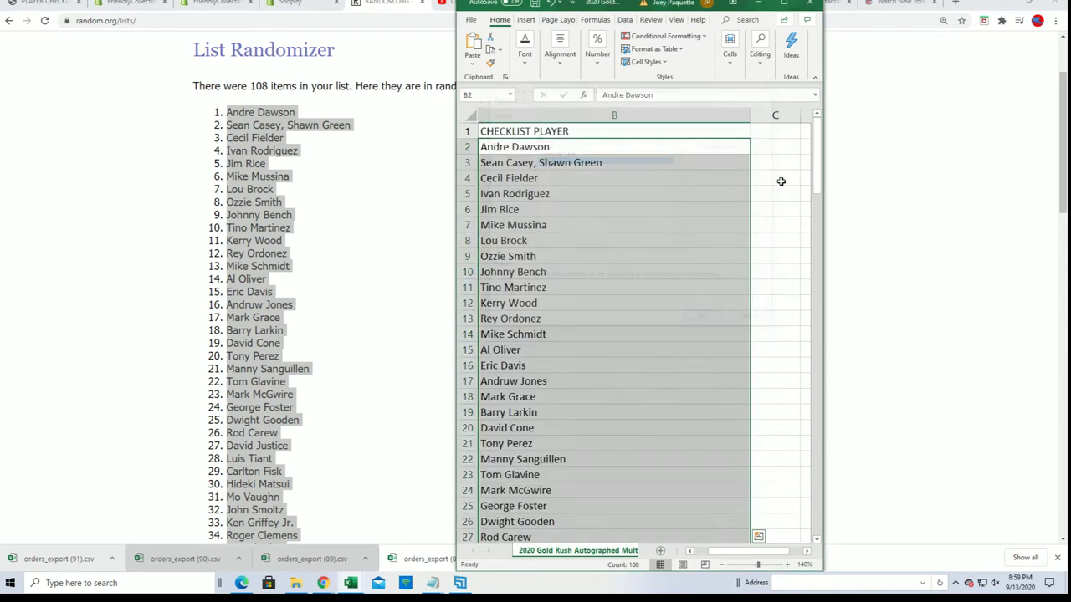
left_click(514, 211)
key("Left")
key("Down")
key("Down")
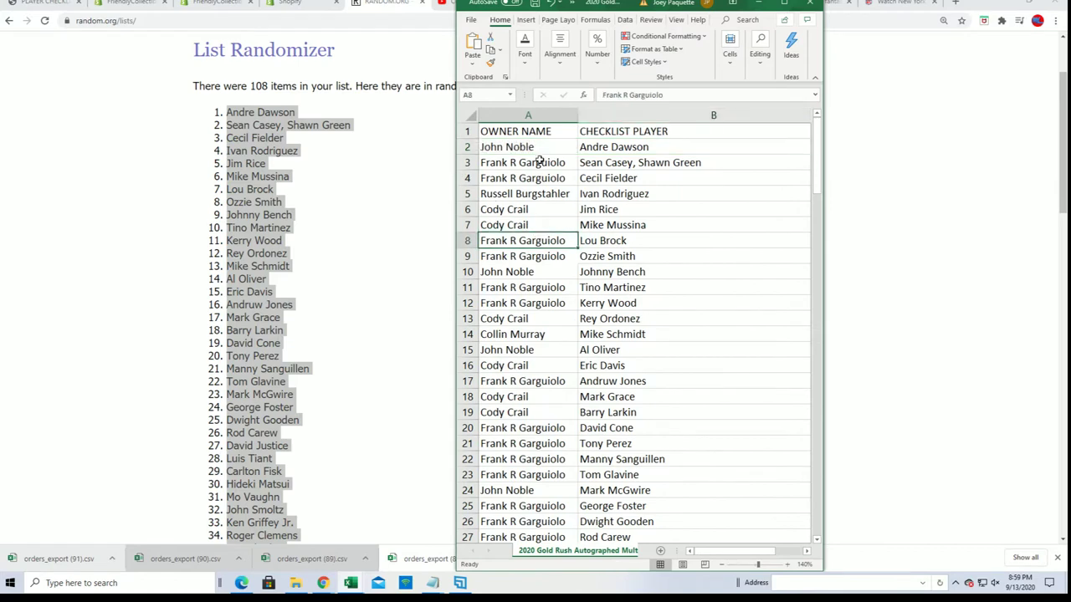
left_click(555, 148)
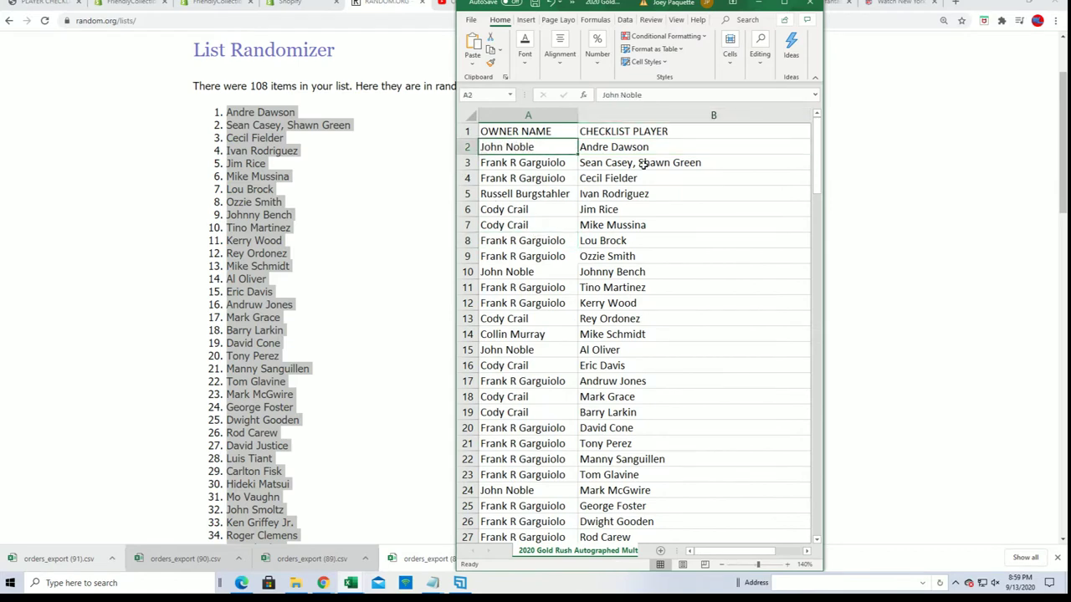
left_click(790, 6)
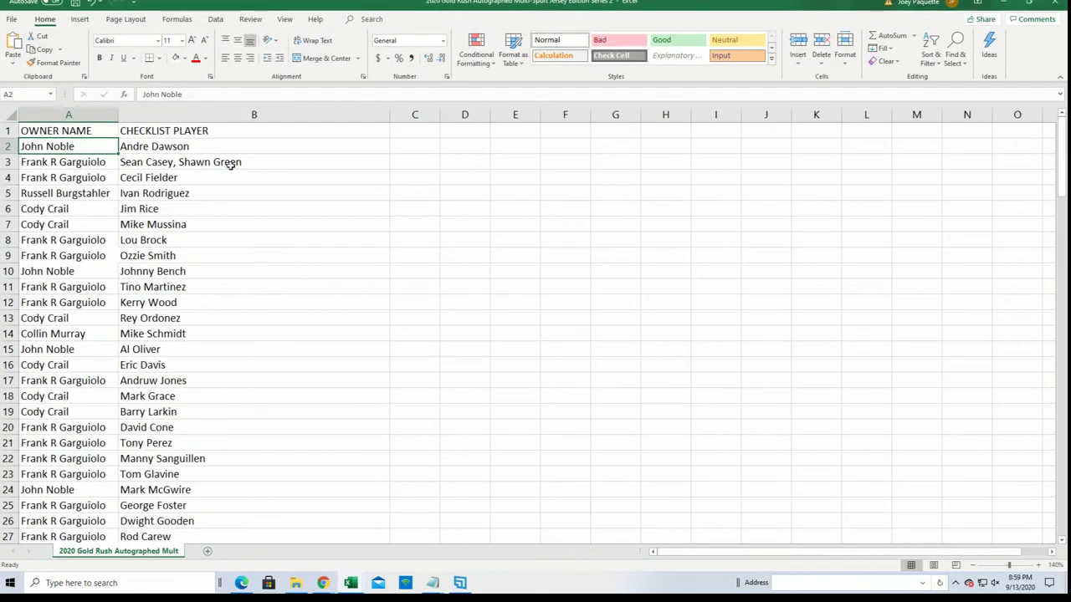
left_click(145, 241)
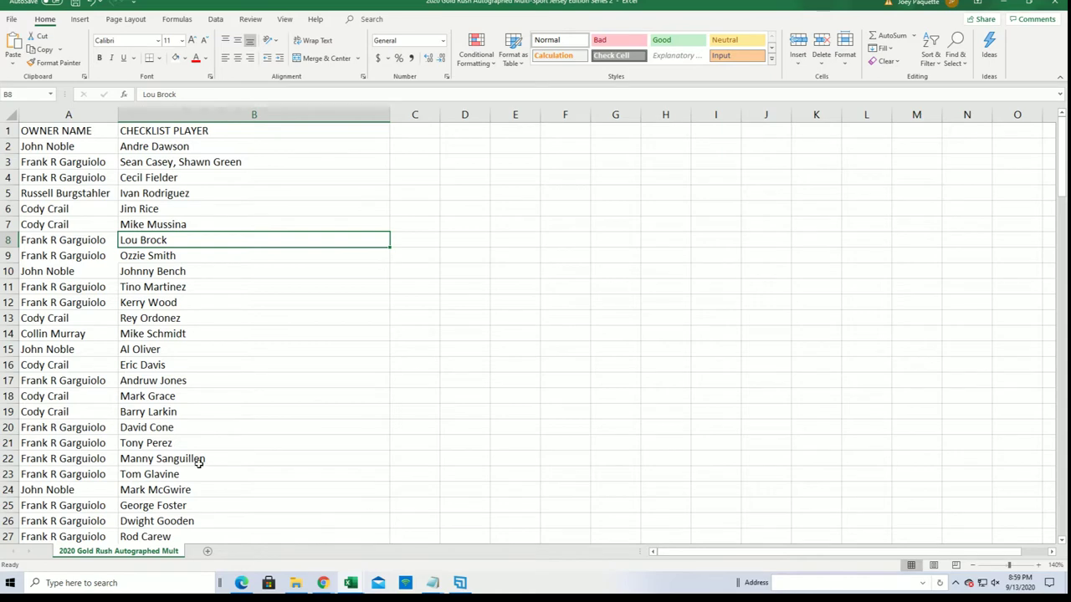
scroll(199, 462, "down", 2)
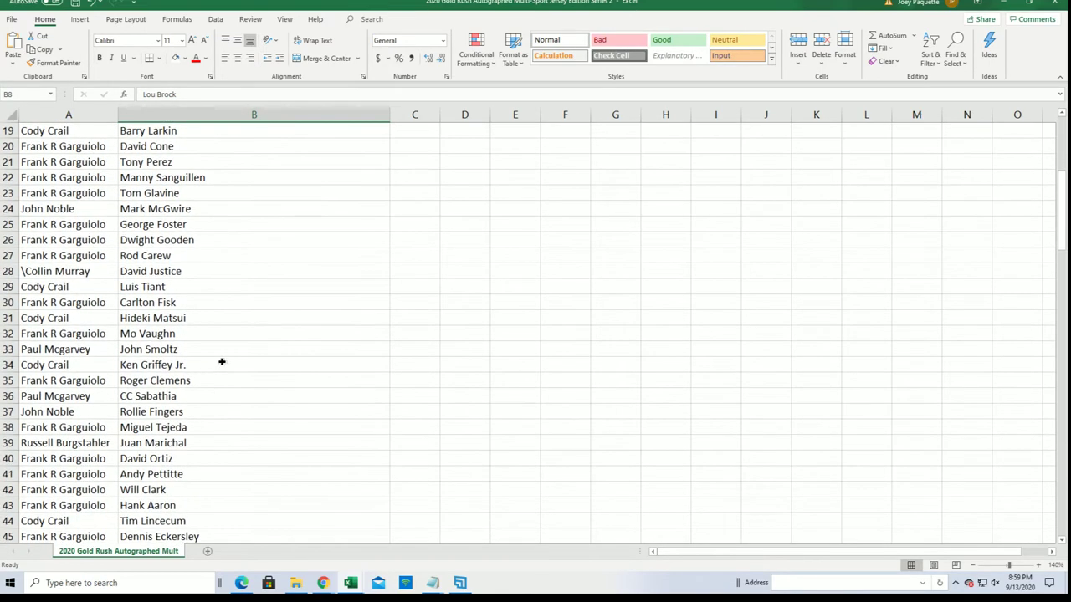
scroll(227, 441, "down", 1)
scroll(230, 432, "down", 2)
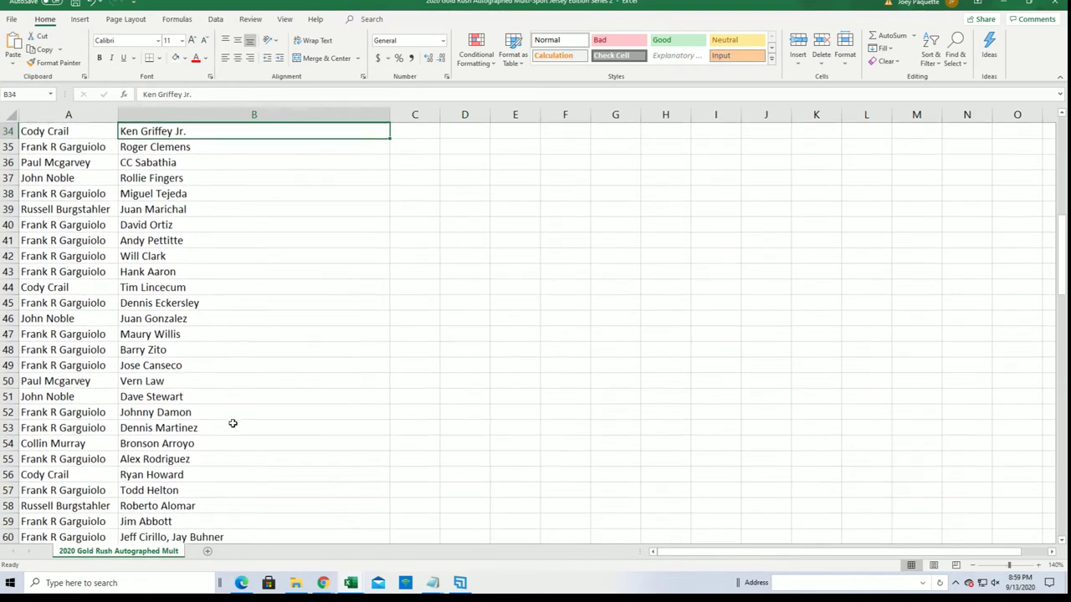
scroll(214, 389, "down", 2)
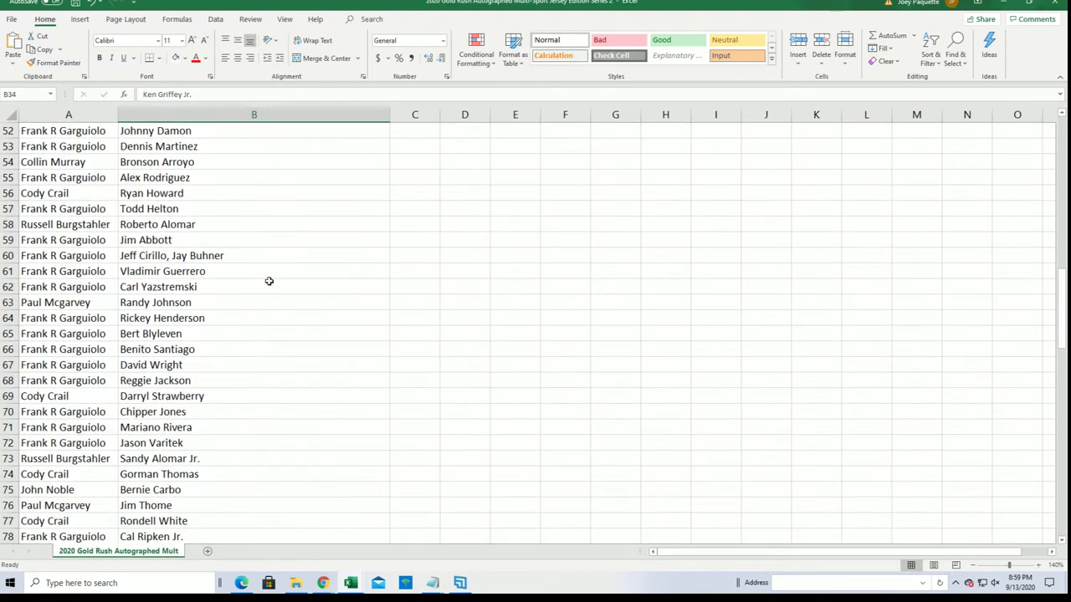
scroll(224, 433, "down", 1)
scroll(247, 435, "down", 4)
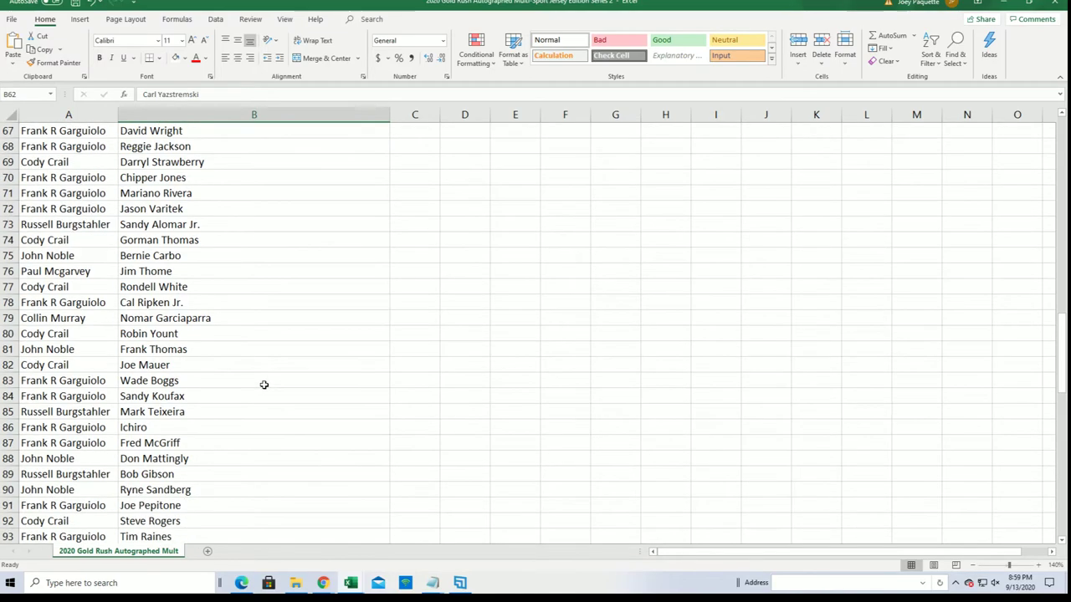
scroll(263, 383, "up", 1)
left_click(248, 245)
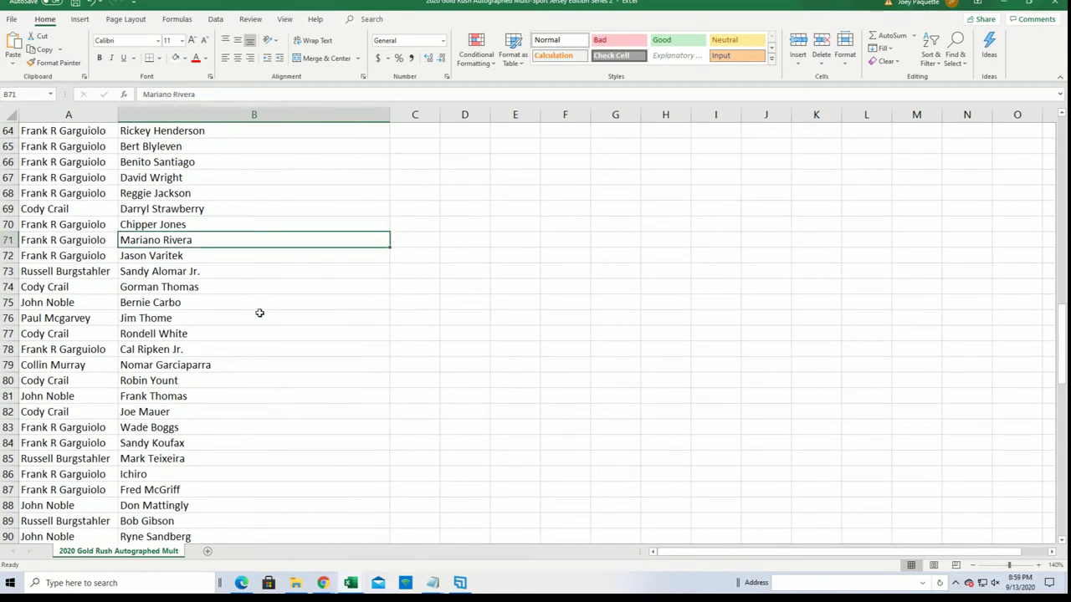
scroll(256, 318, "down", 3)
scroll(256, 320, "down", 3)
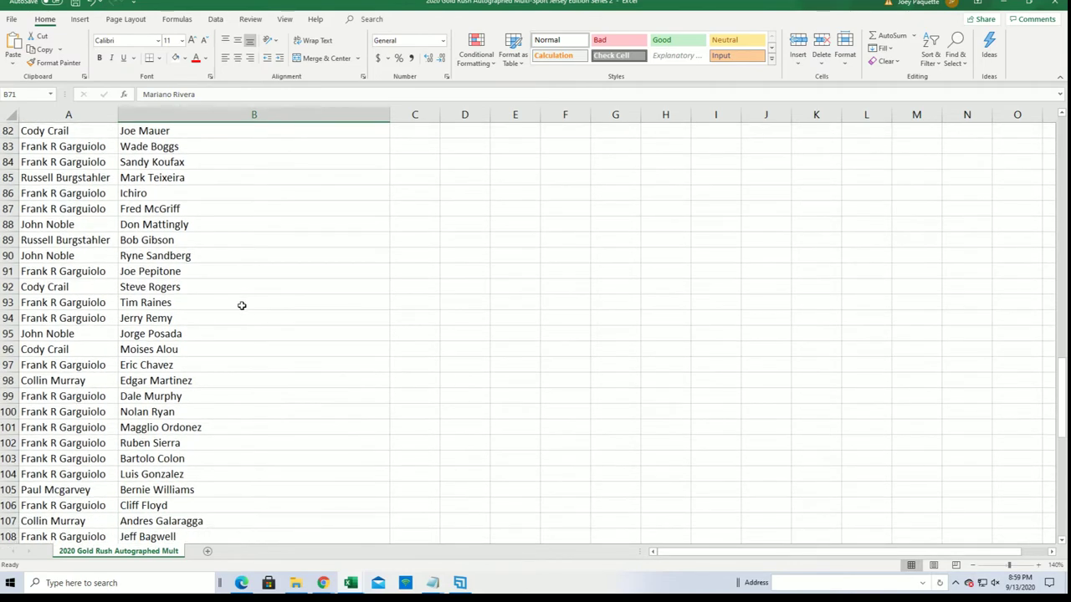
scroll(242, 308, "down", 1)
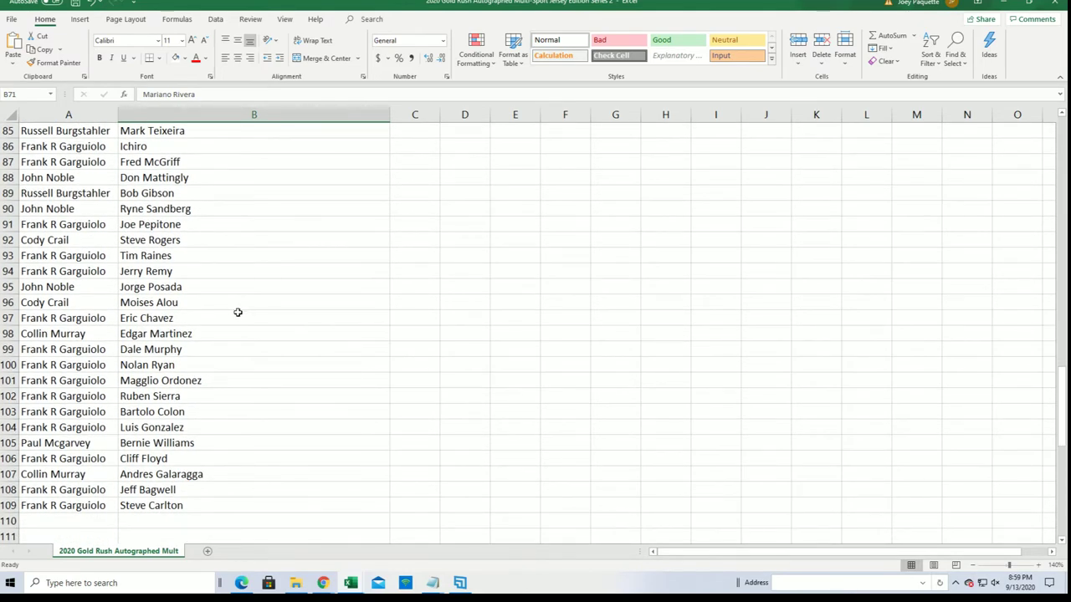
left_click(220, 366)
scroll(223, 378, "down", 1)
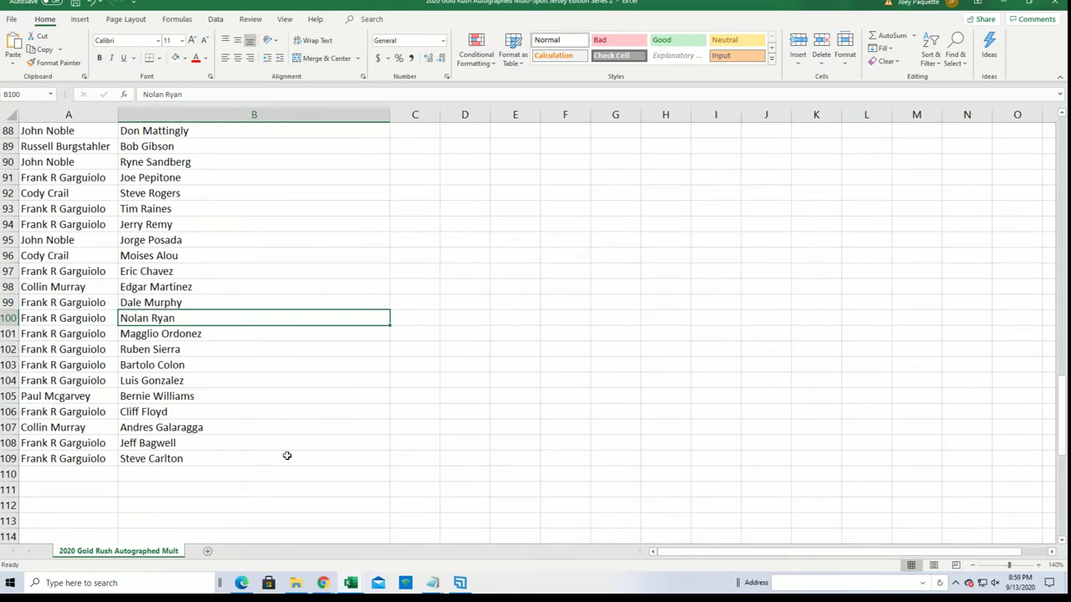
scroll(258, 445, "up", 20)
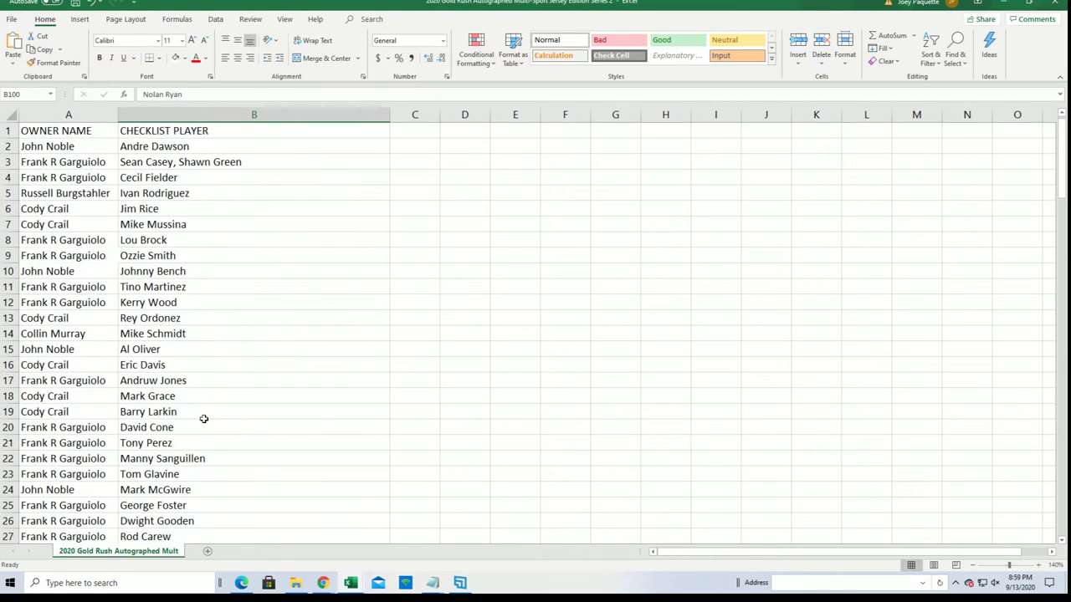